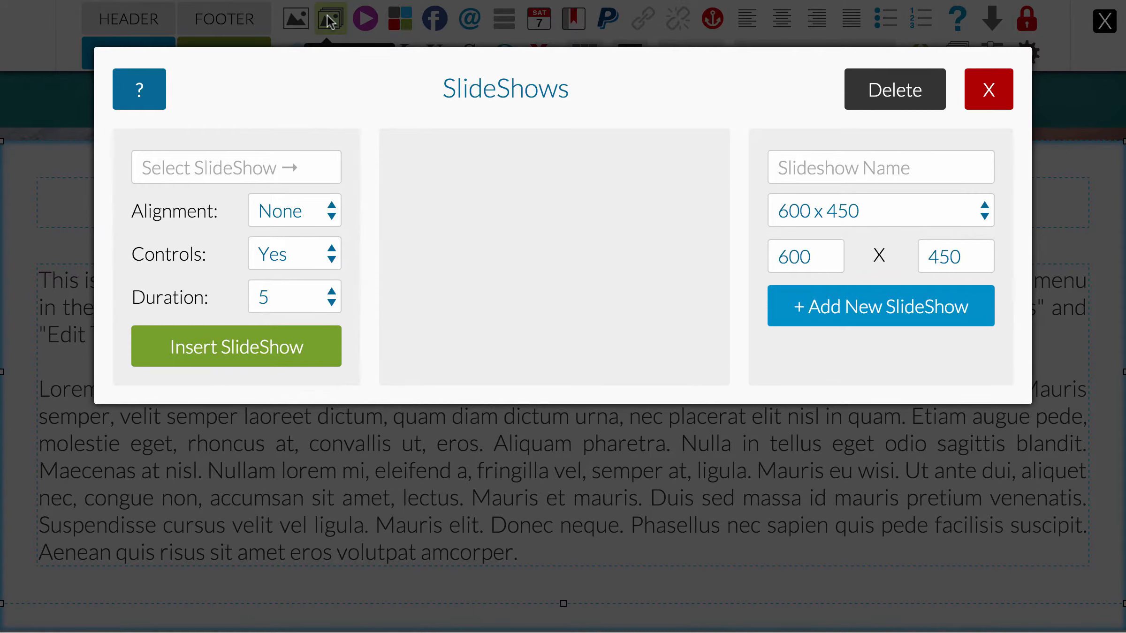
Add a new slideshow named FunParty with the size 400 x 267 w
{"action": "left_click", "coordinate": [839, 168]}
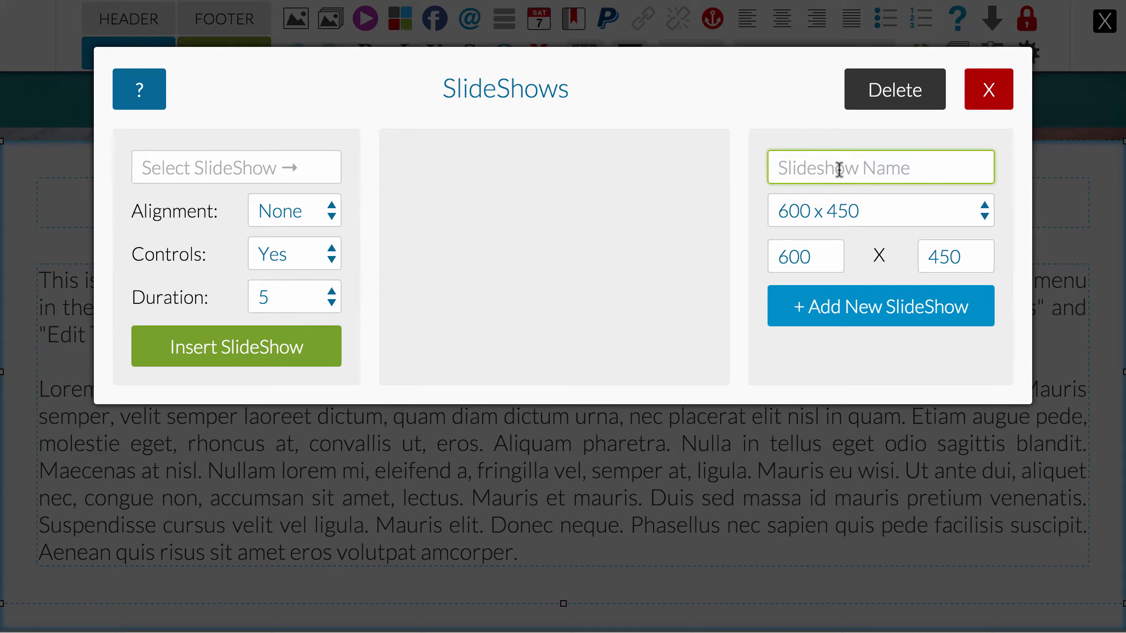
{"action": "type", "text": "FunParty"}
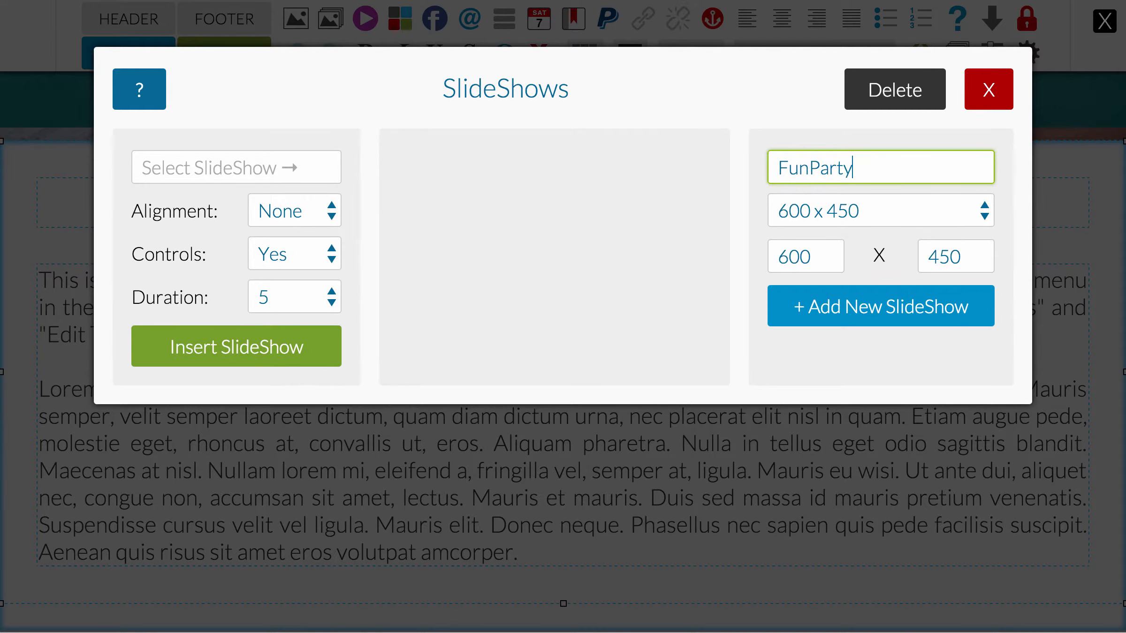
{"action": "left_click", "coordinate": [986, 207]}
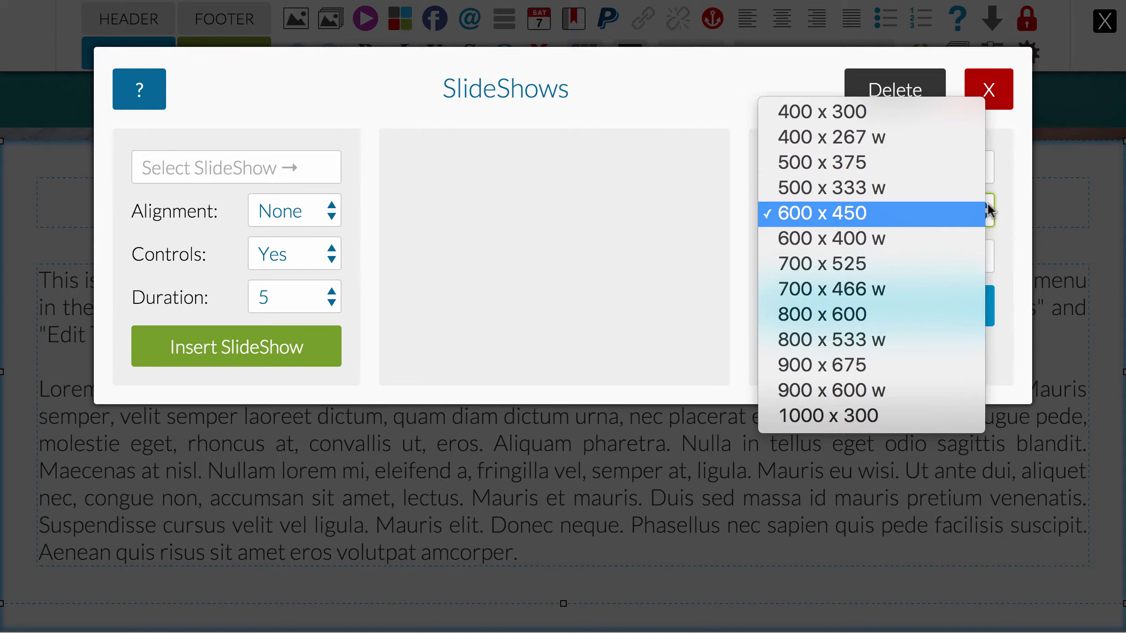
{"action": "left_click", "coordinate": [868, 129]}
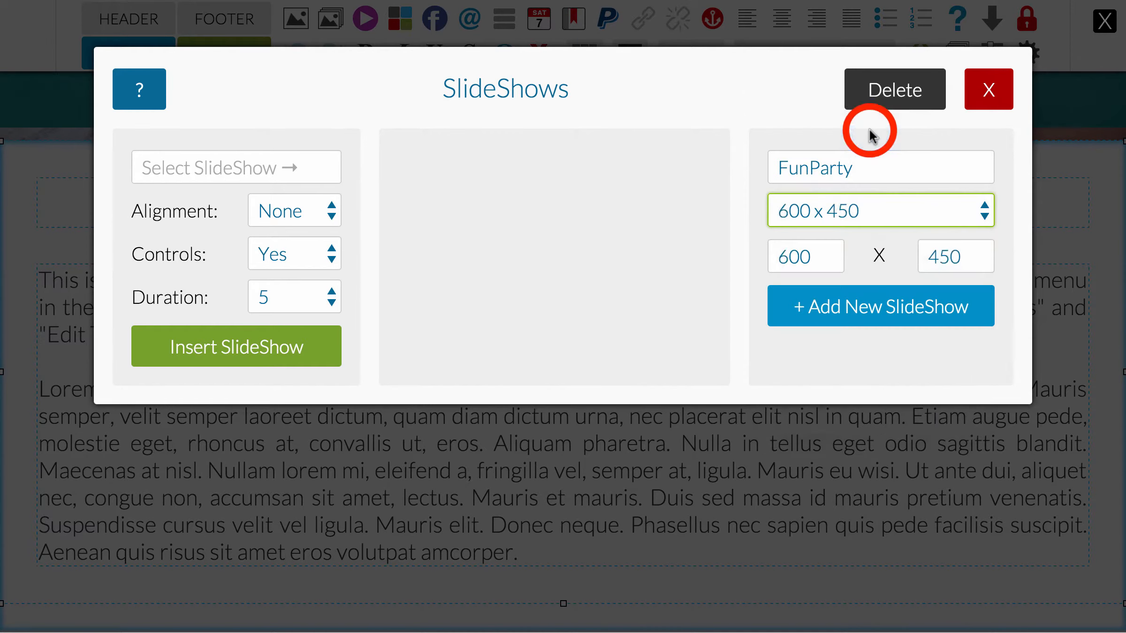
{"action": "left_click", "coordinate": [878, 307]}
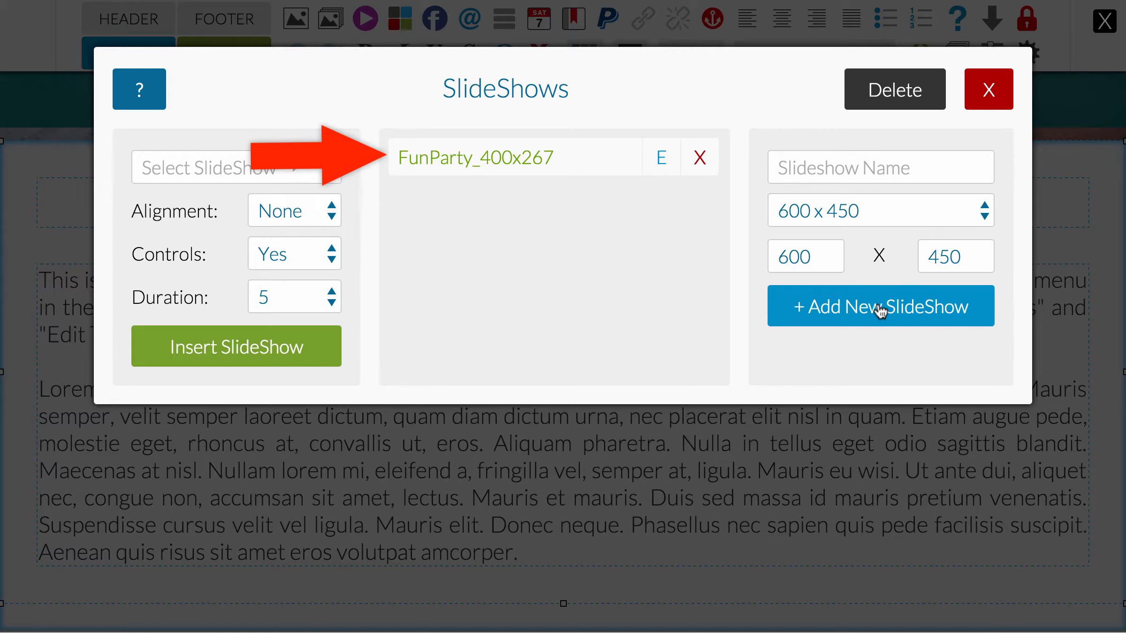
Open FunParty_400x267 for editing and add images 1.jpg to 7.jpg from the ss1 folder on the desktop
{"action": "left_click", "coordinate": [662, 163]}
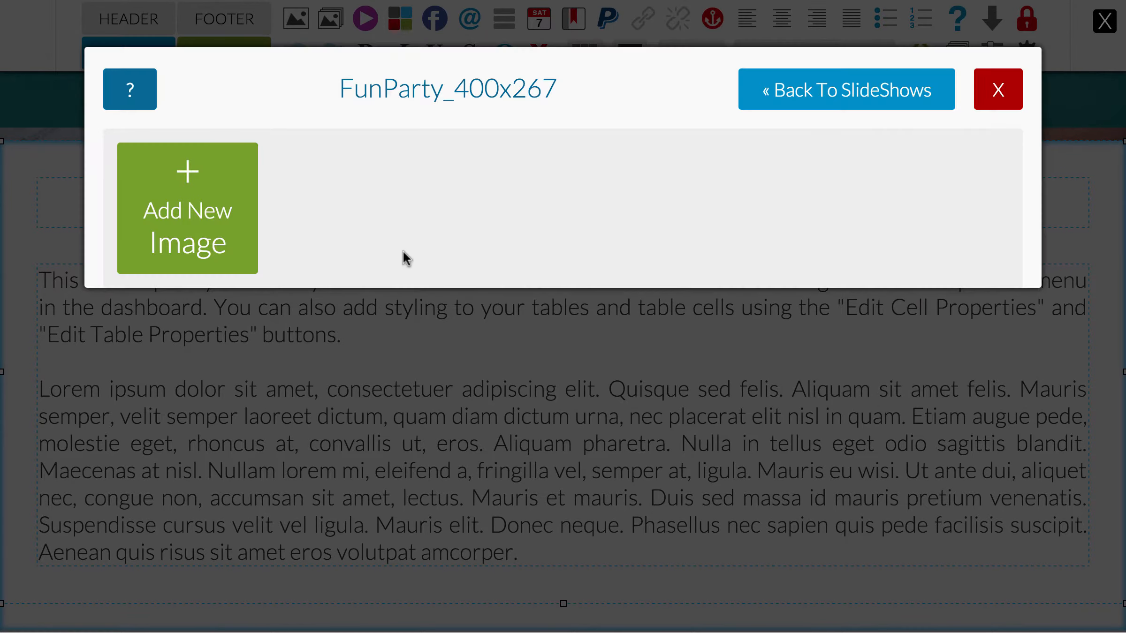
{"action": "left_click", "coordinate": [184, 172]}
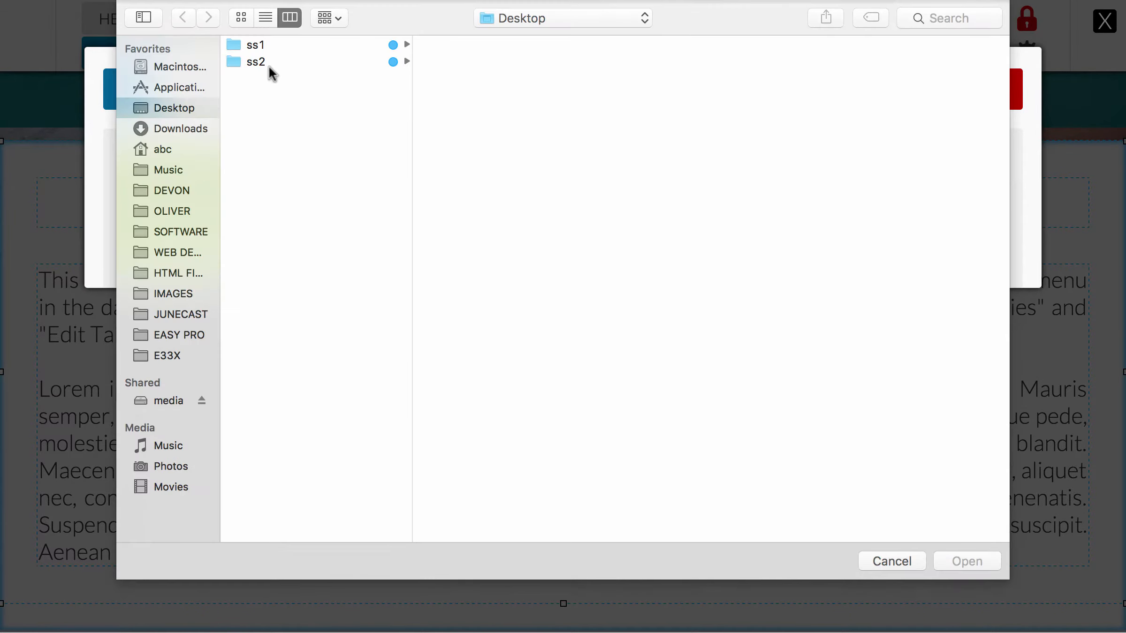
{"action": "left_click", "coordinate": [269, 45]}
{"action": "left_click", "coordinate": [443, 45]}
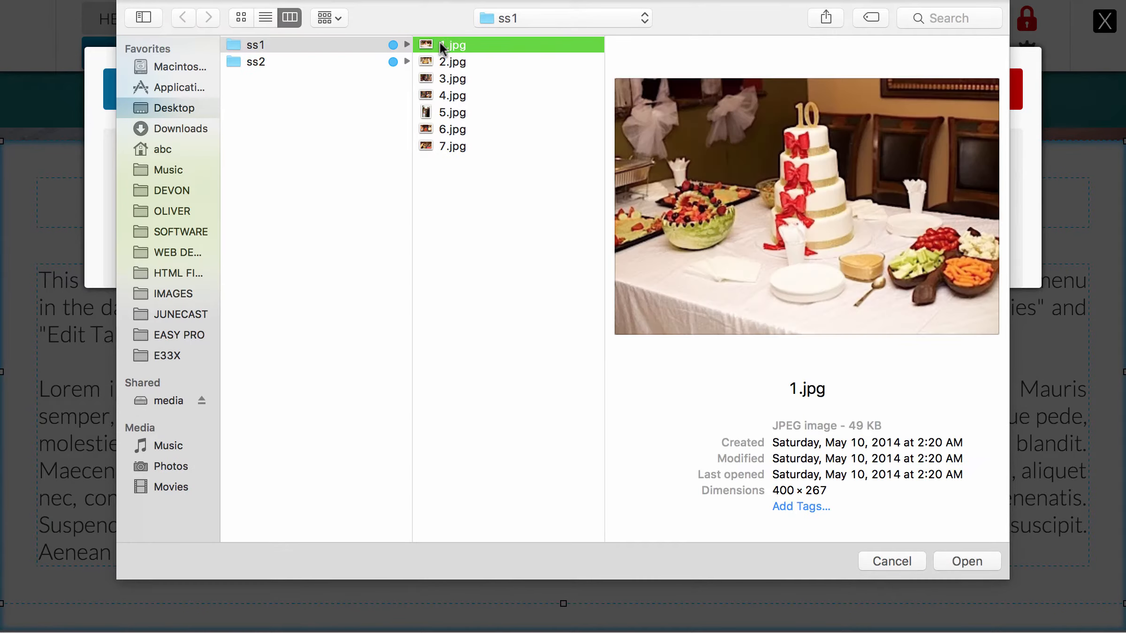
{"action": "left_click", "coordinate": [964, 559]}
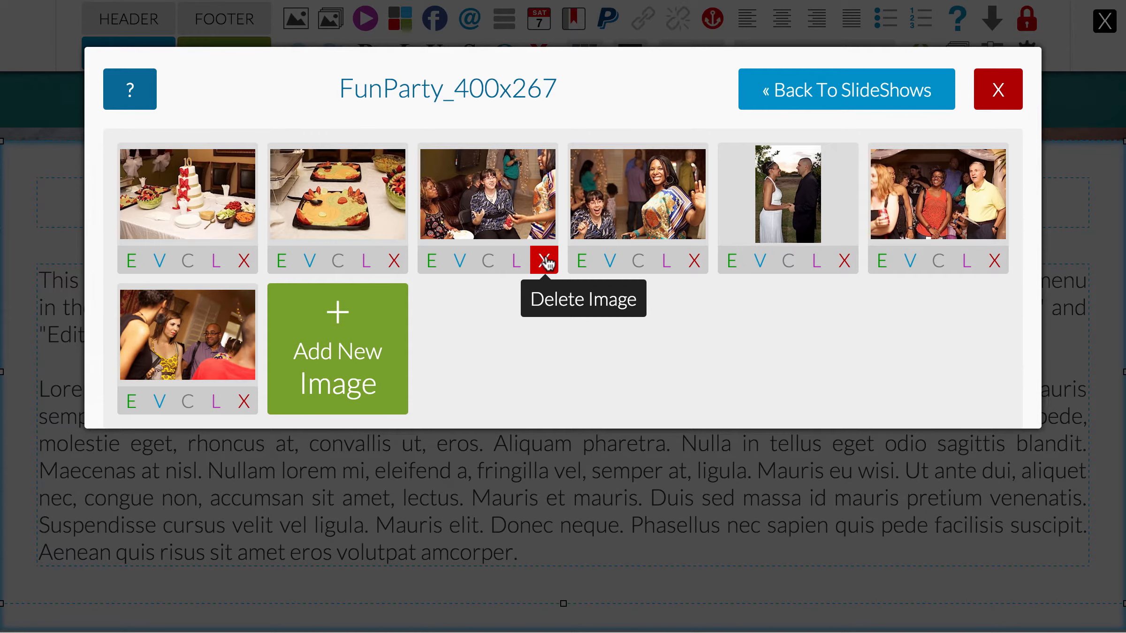
Open the third slideshow image for editing and enter the caption "Good times with friends!"
{"action": "left_click", "coordinate": [432, 261]}
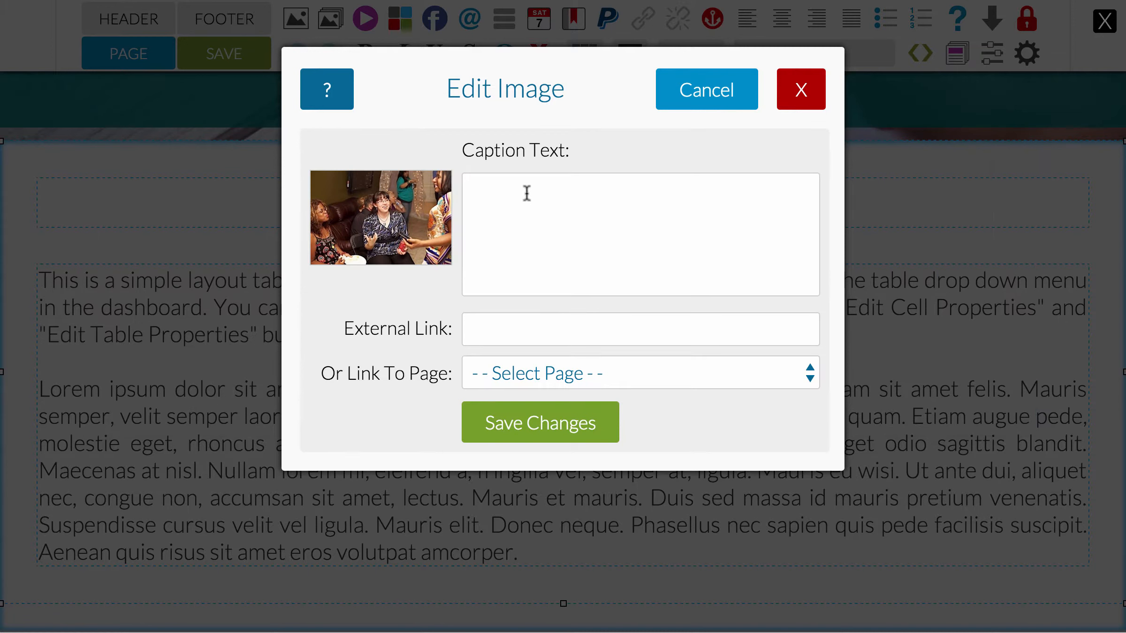
{"action": "left_click", "coordinate": [527, 194]}
{"action": "type", "text": "Good"}
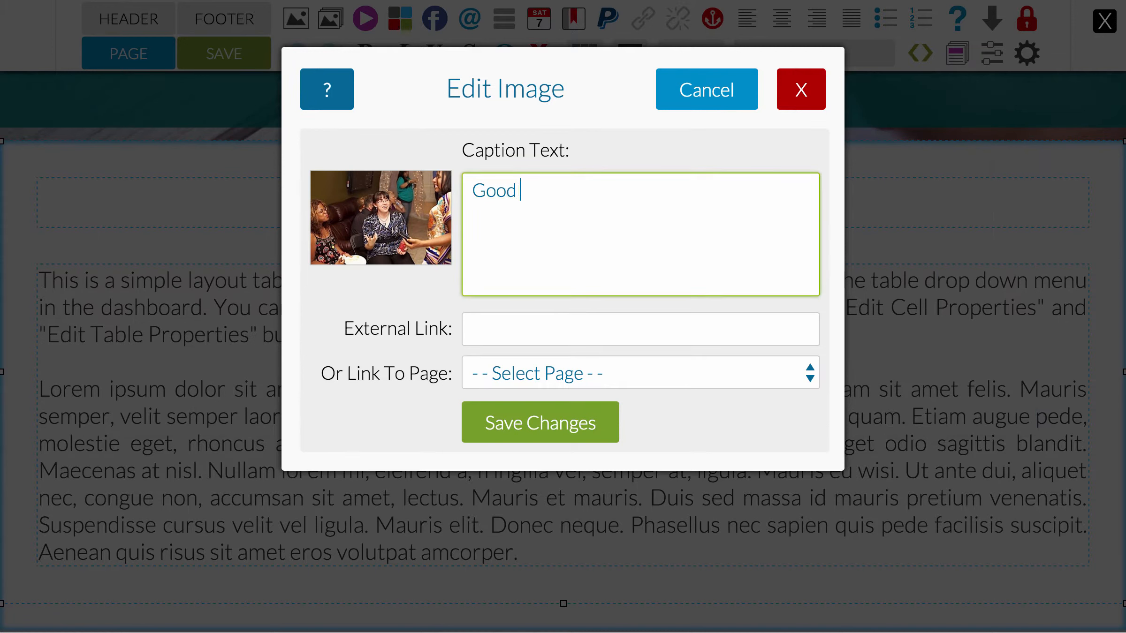
{"action": "type", "text": " times with f"}
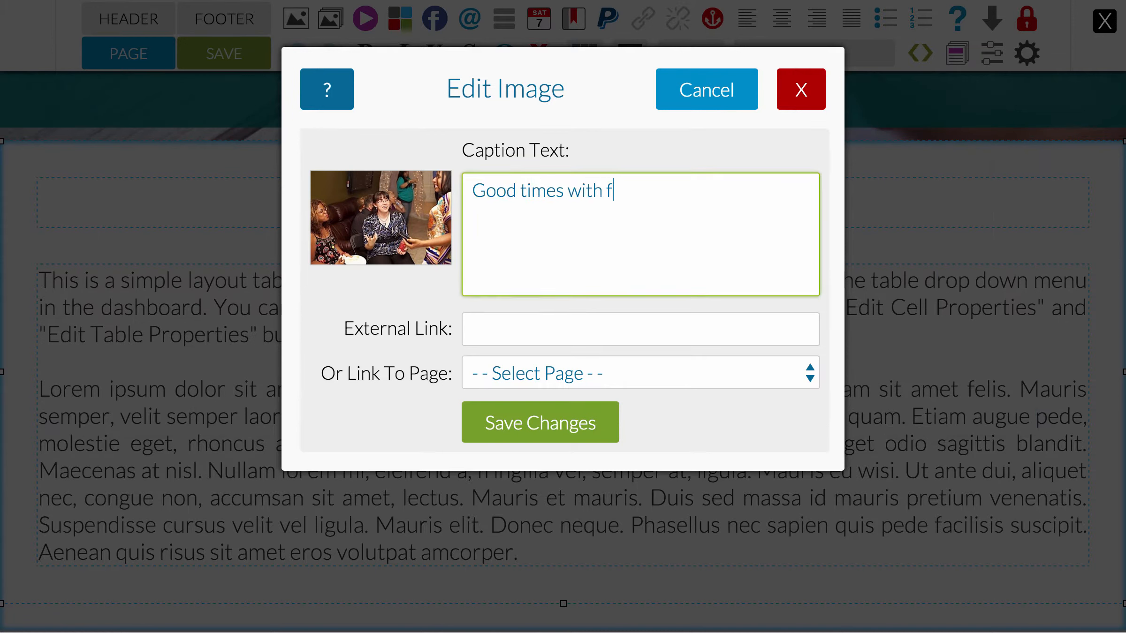
{"action": "type", "text": "riends!"}
{"action": "left_click", "coordinate": [502, 331]}
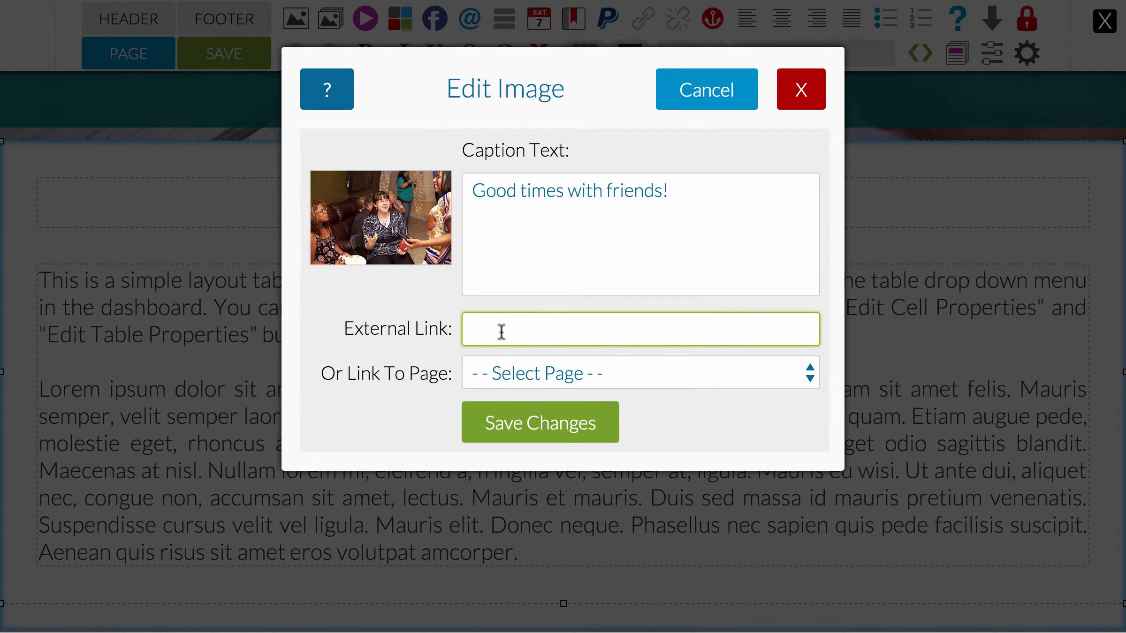
{"action": "left_click", "coordinate": [535, 373]}
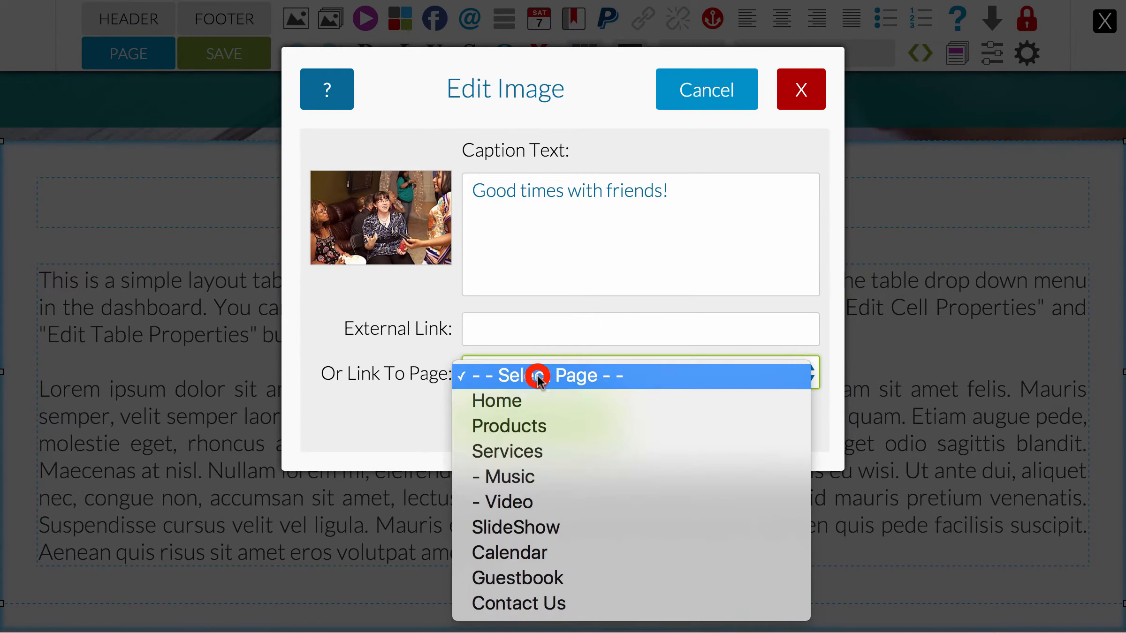
{"action": "left_click", "coordinate": [537, 327]}
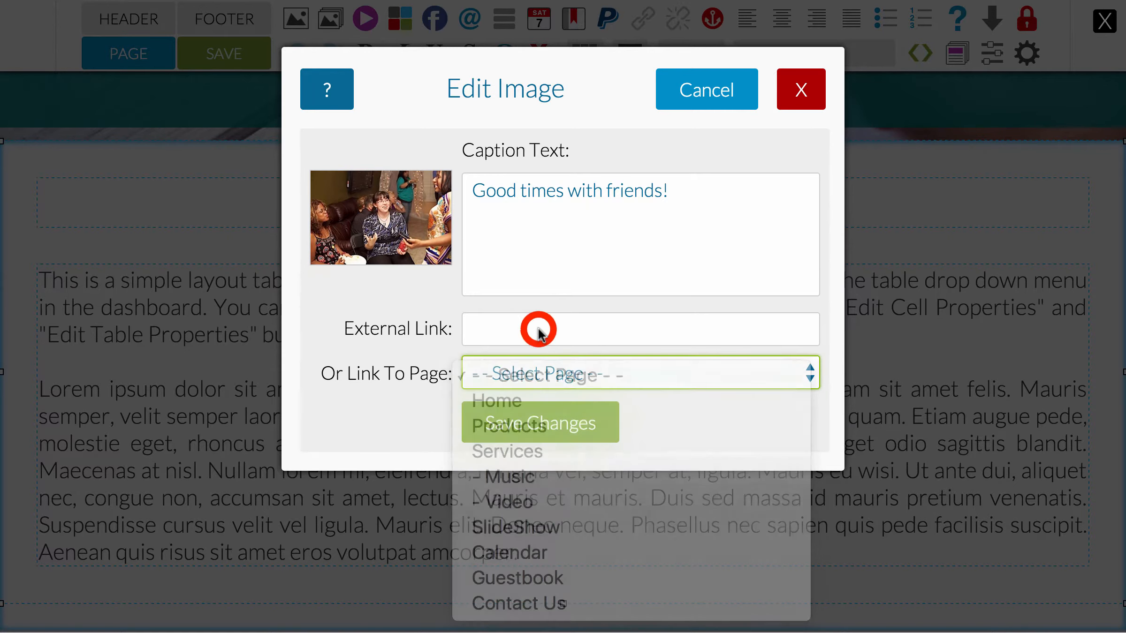
{"action": "left_click", "coordinate": [537, 328]}
{"action": "type", "text": "ww"}
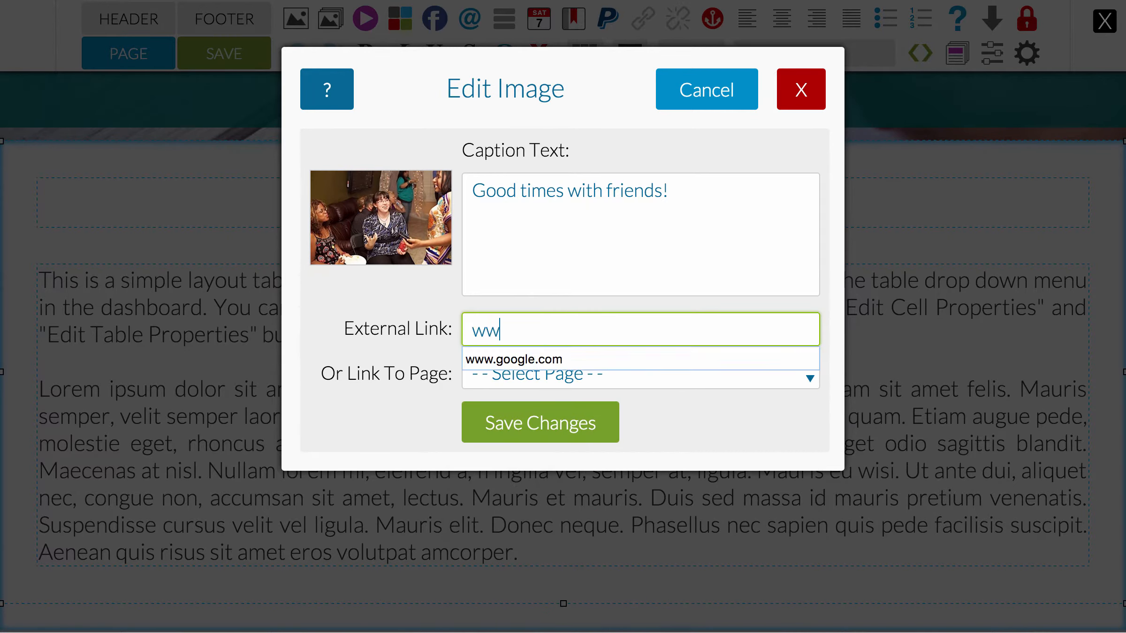
{"action": "type", "text": "w.google.com"}
{"action": "left_click", "coordinate": [675, 416]}
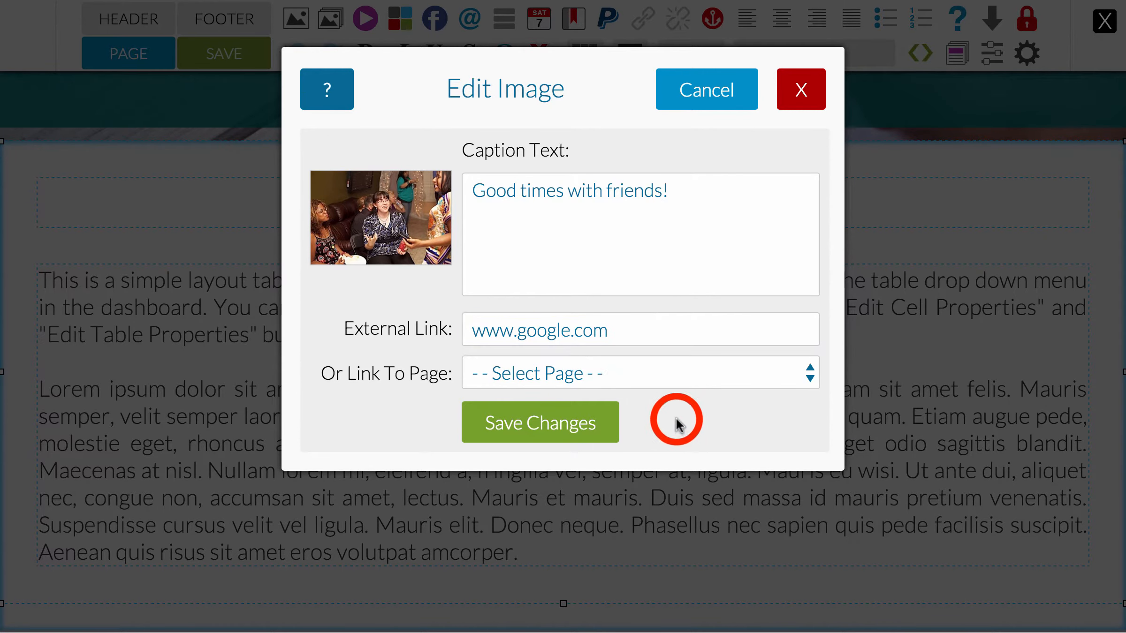
{"action": "left_click", "coordinate": [540, 423]}
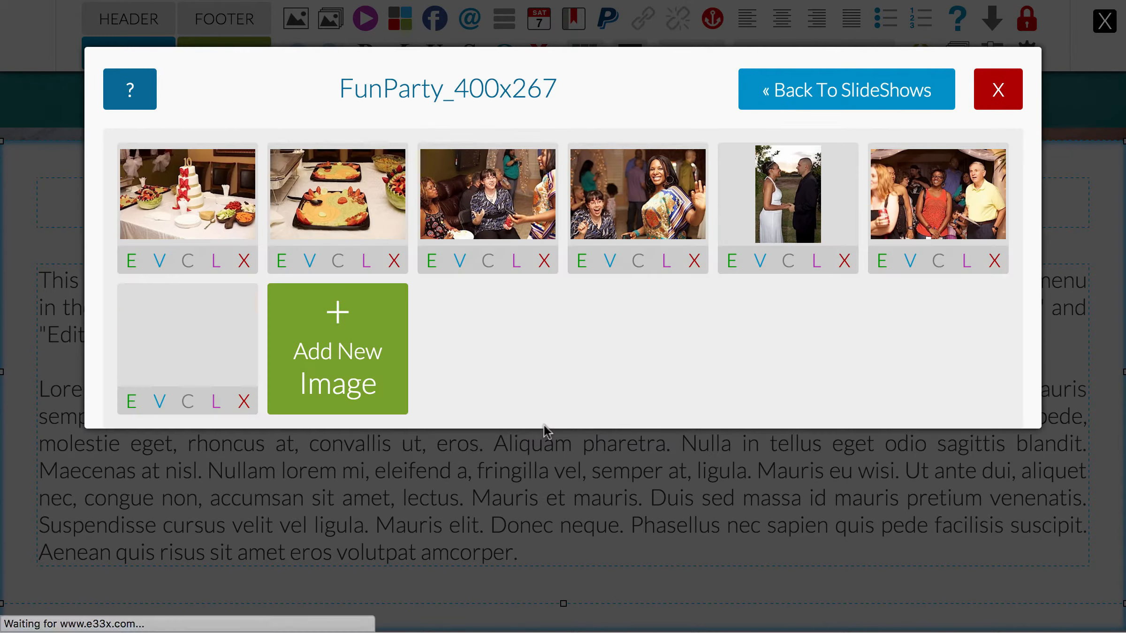
{"action": "mouse_move", "coordinate": [489, 263]}
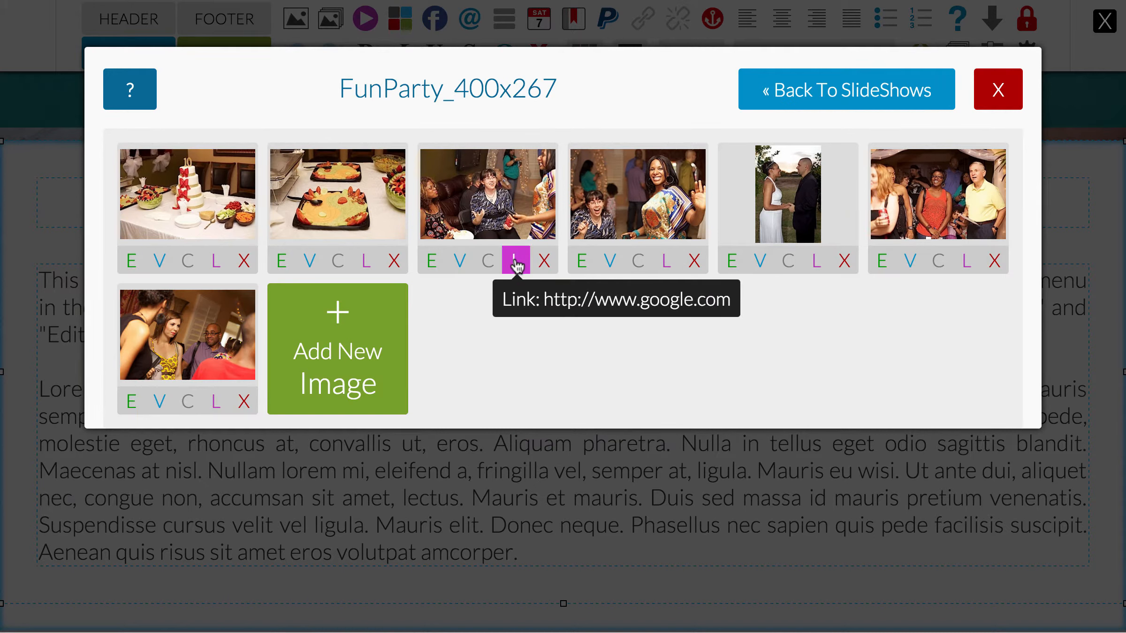
{"action": "left_click", "coordinate": [515, 262]}
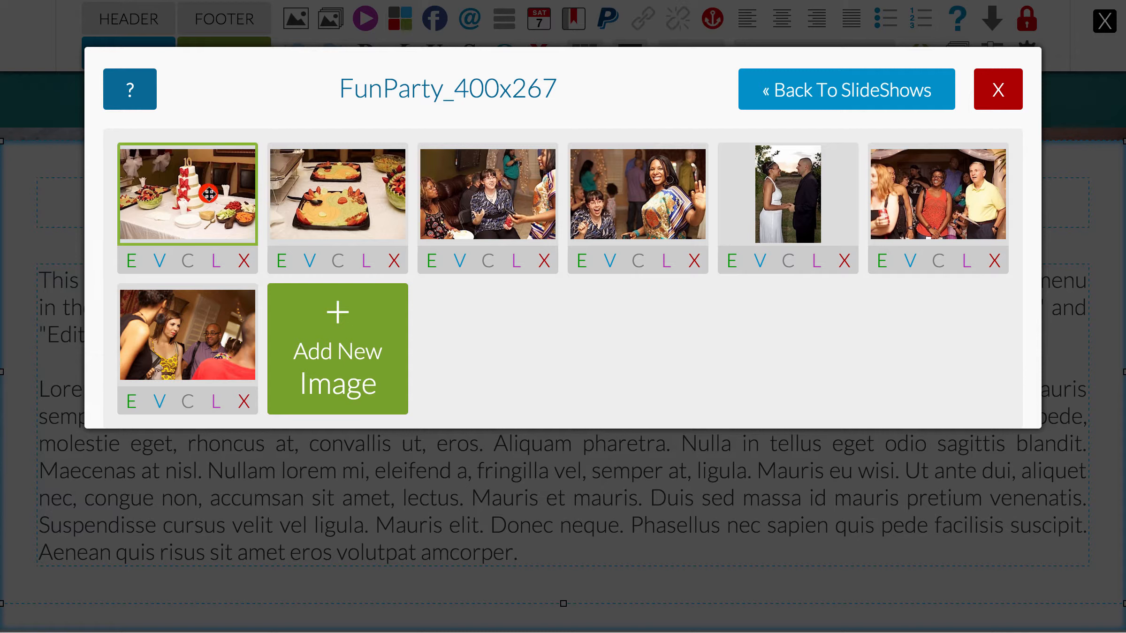
Reorder the slideshow by moving the cake image to fourth place and the sixth image to second, then return to the slideshow list
{"action": "left_click_drag", "start_coordinate": [206, 192], "coordinate": [663, 197]}
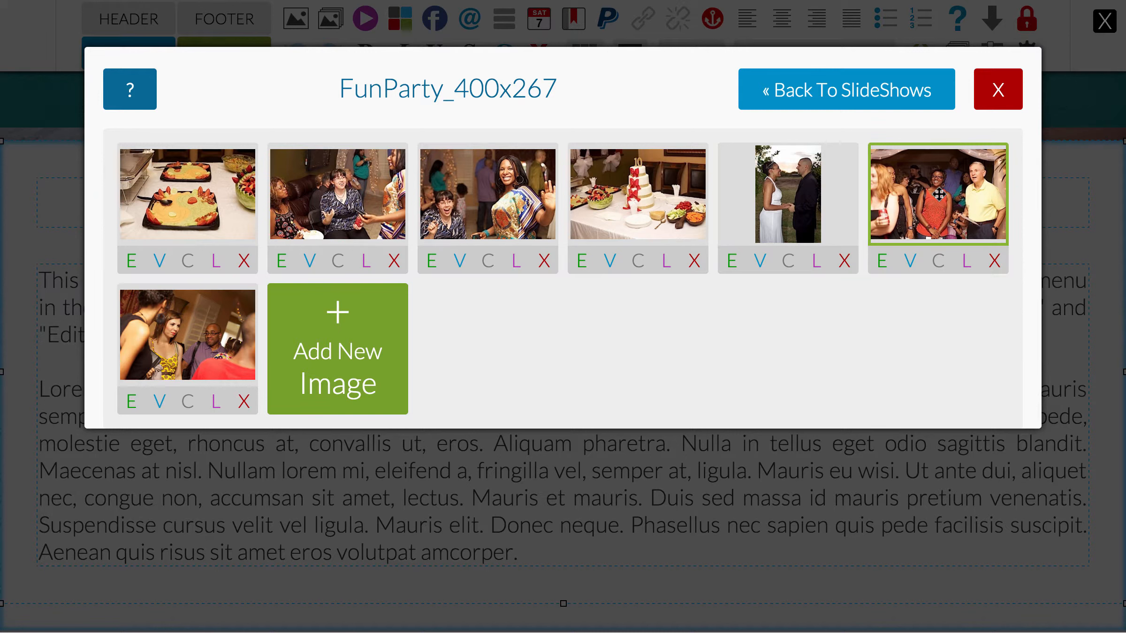
{"action": "left_click_drag", "start_coordinate": [938, 194], "coordinate": [323, 201]}
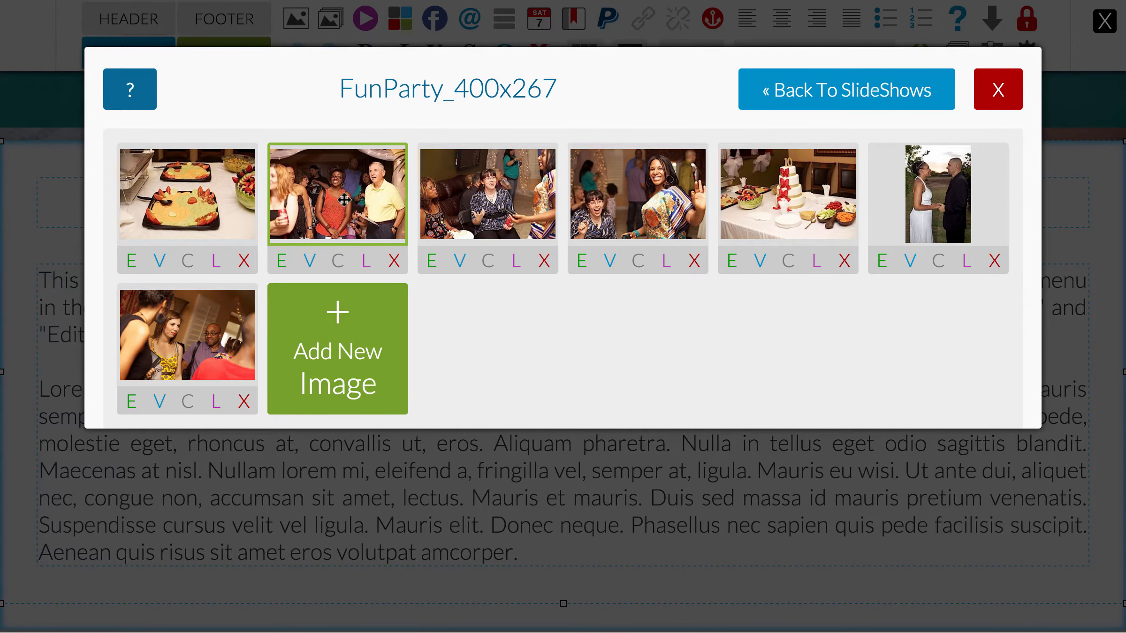
{"action": "left_click", "coordinate": [832, 94]}
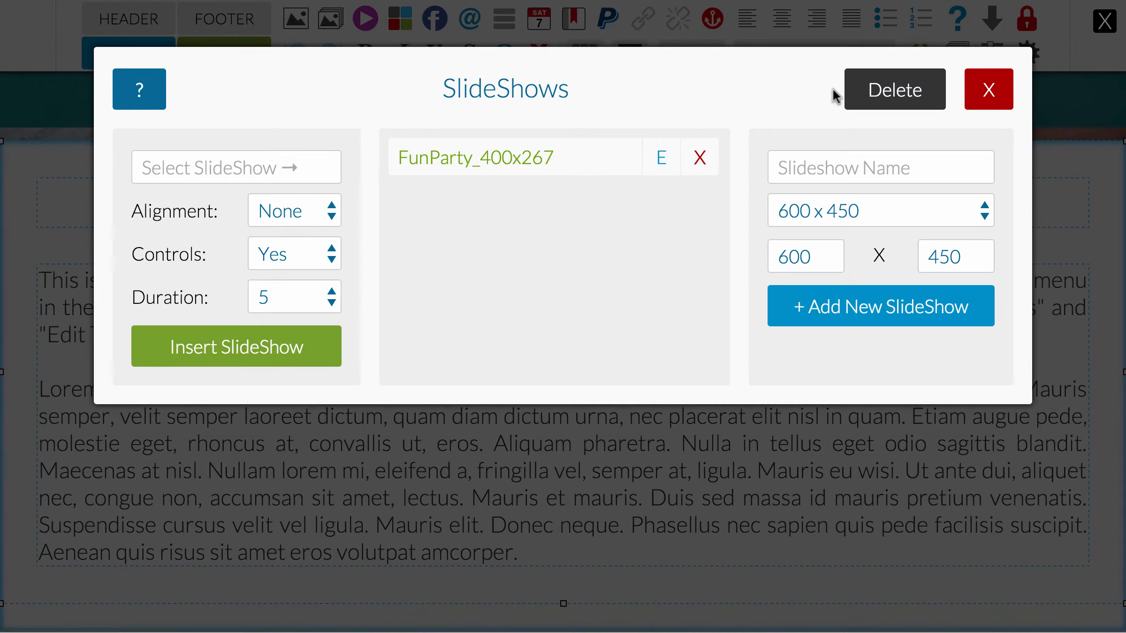
Insert the FunParty_400x267 slideshow into the page with Left alignment, controls set to Yes and a duration of 5
{"action": "left_click", "coordinate": [505, 157]}
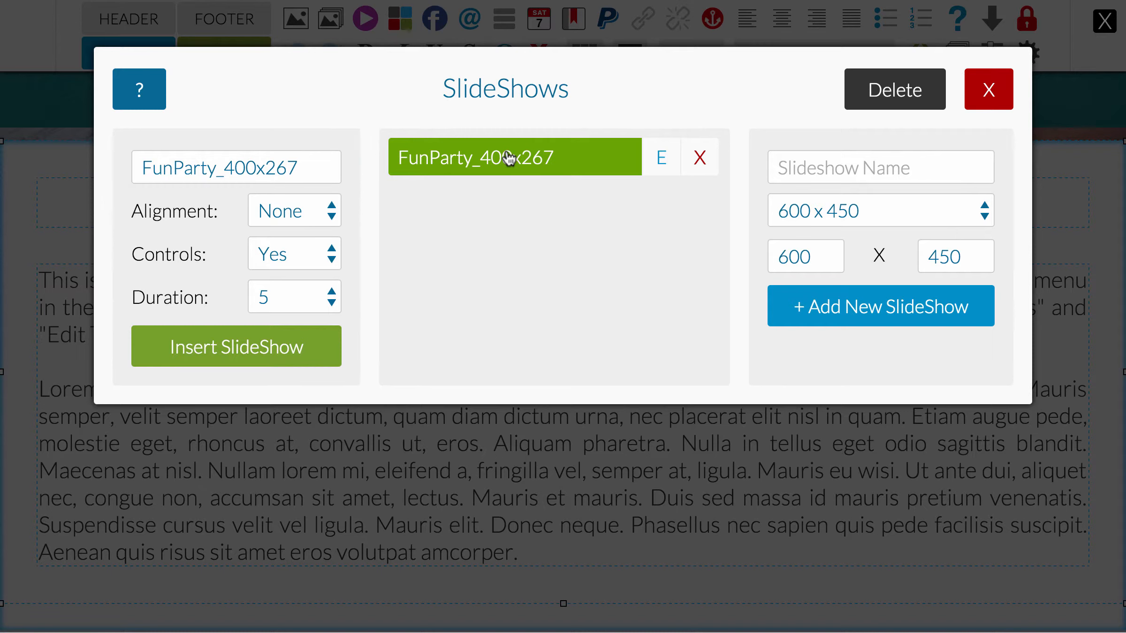
{"action": "left_click", "coordinate": [322, 211]}
{"action": "left_click", "coordinate": [322, 238]}
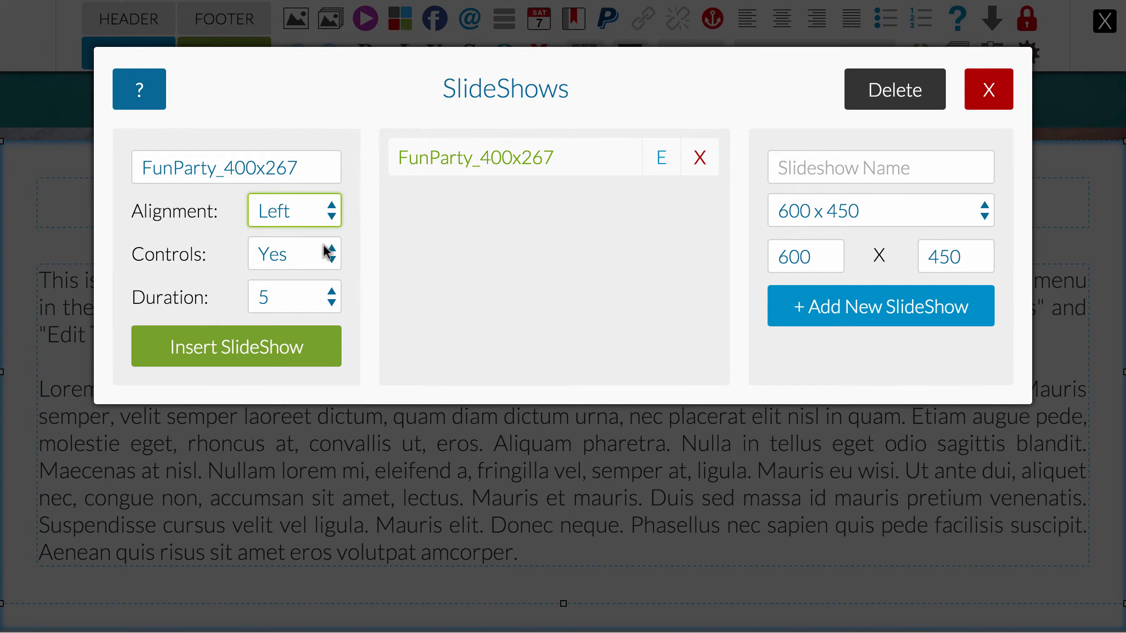
{"action": "left_click", "coordinate": [329, 252]}
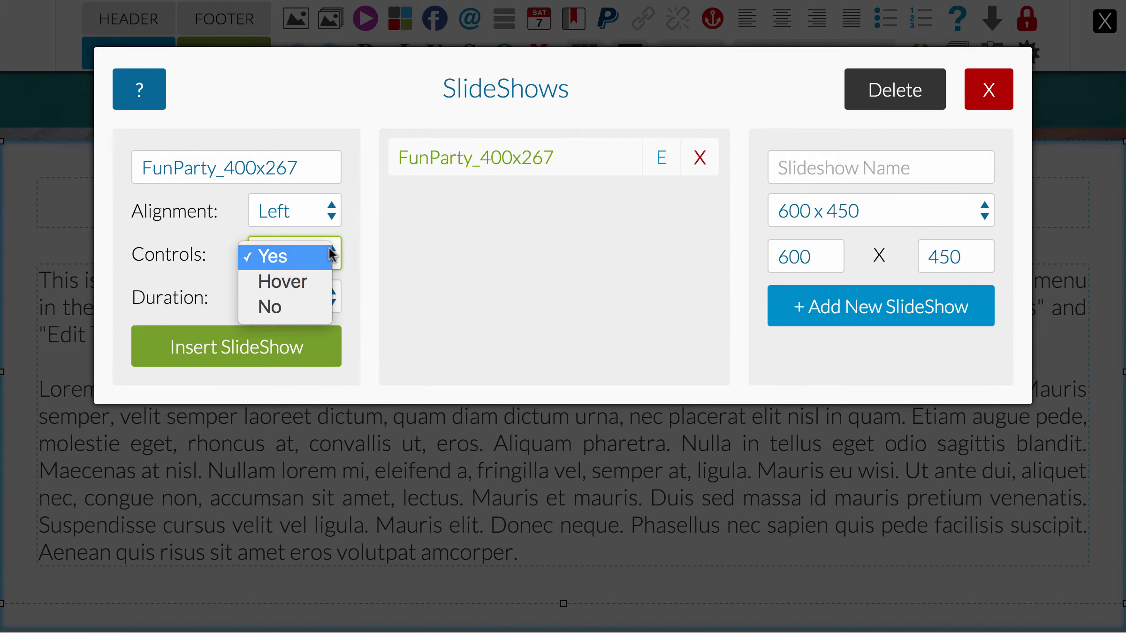
{"action": "left_click", "coordinate": [191, 281]}
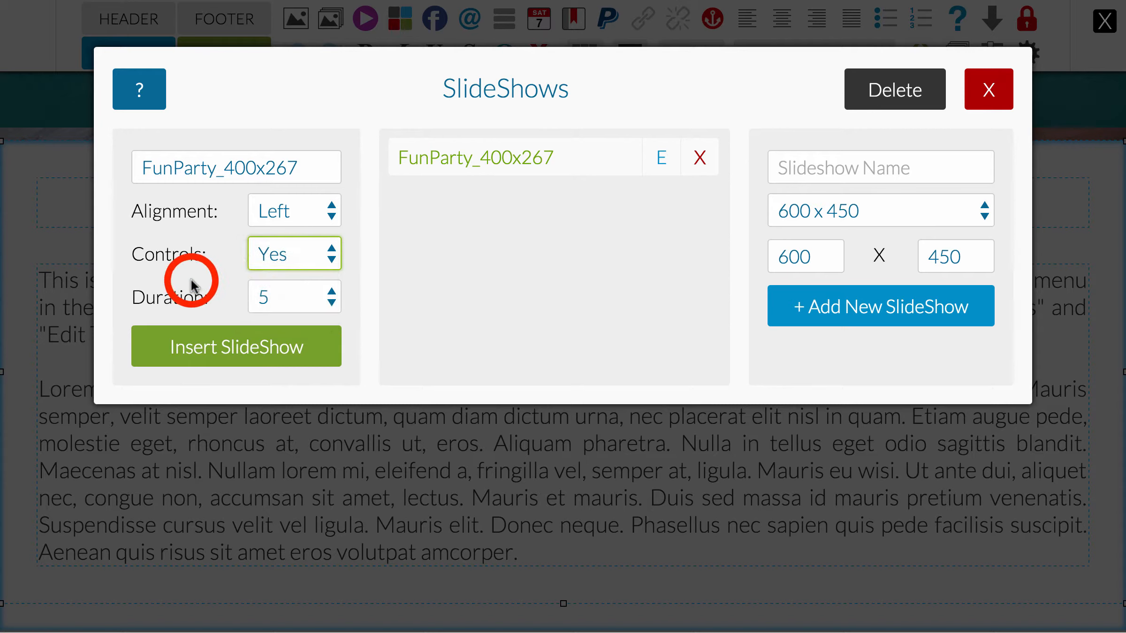
{"action": "left_click", "coordinate": [324, 295]}
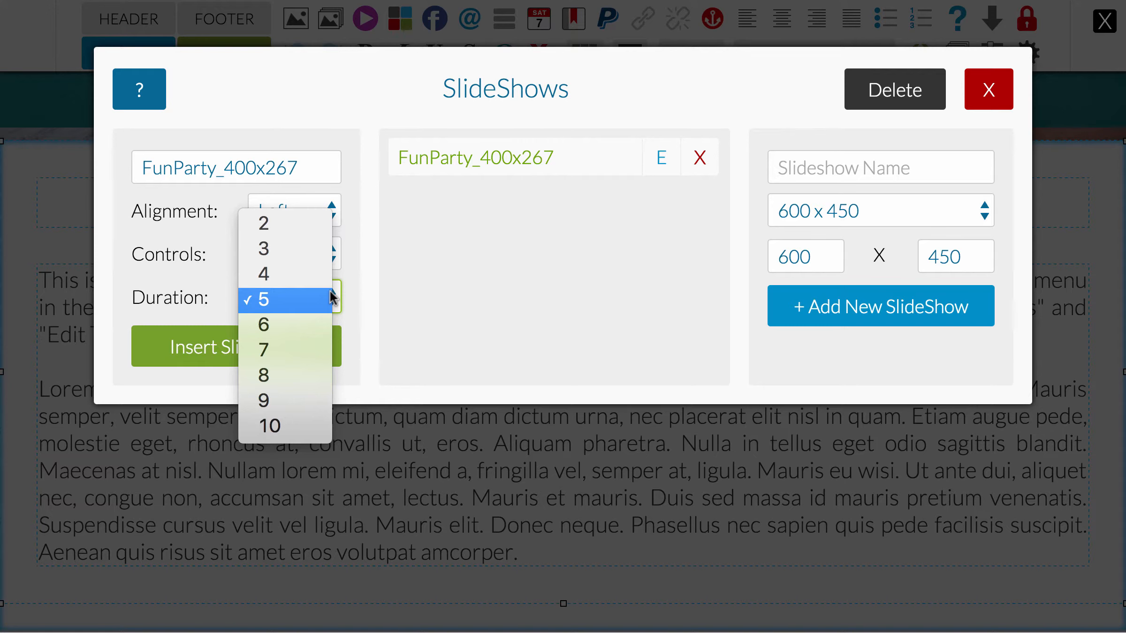
{"action": "left_click", "coordinate": [178, 295]}
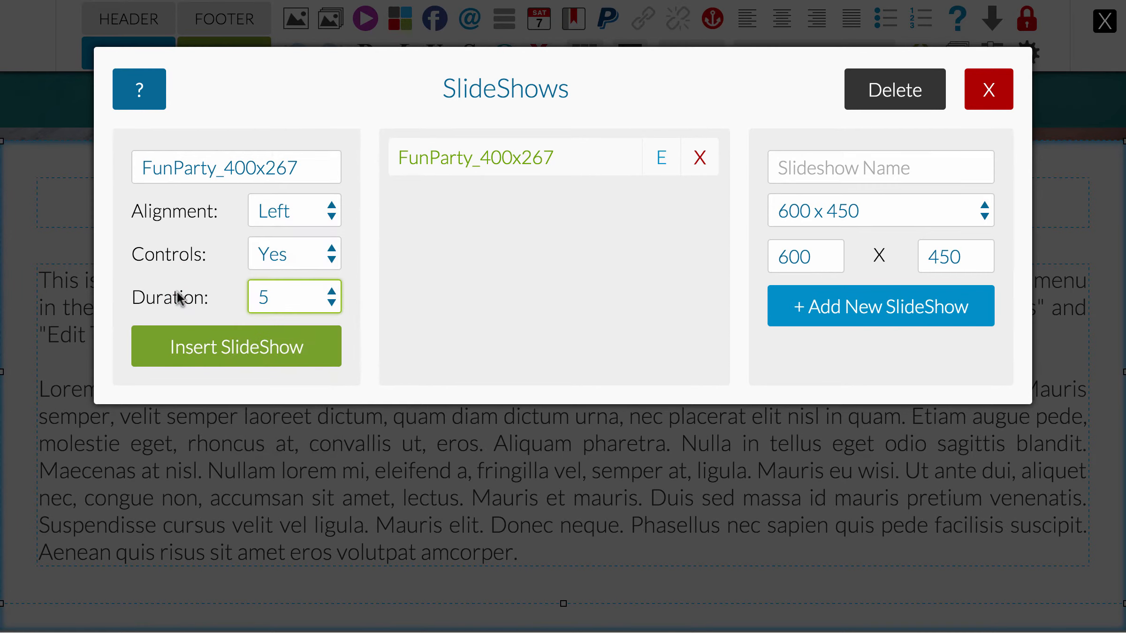
{"action": "left_click", "coordinate": [264, 349]}
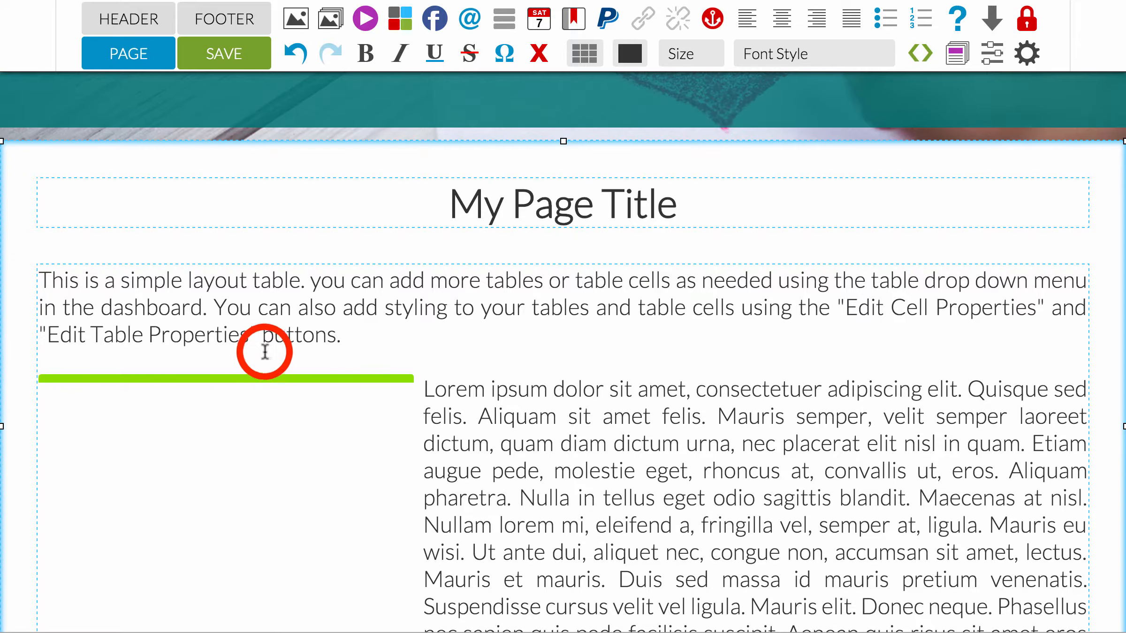
Leave page editing mode and preview the inserted slideshow, including its pause behaviour, comparing it with the editing view
{"action": "scroll", "coordinate": [454, 350], "scroll_direction": "down", "scroll_amount": 3}
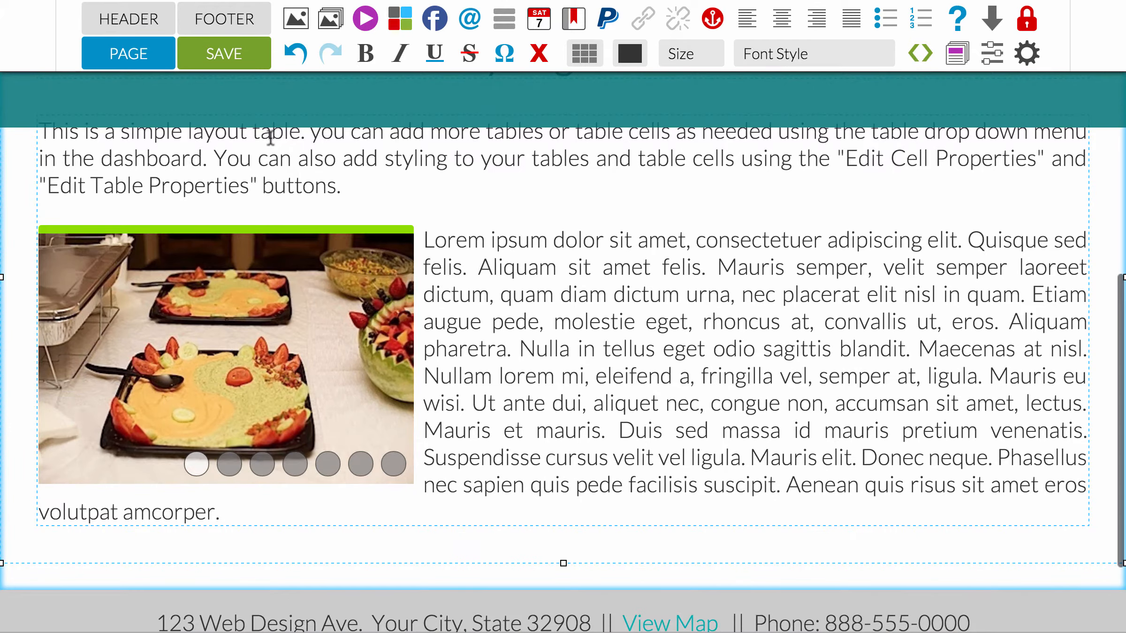
{"action": "left_click", "coordinate": [152, 60]}
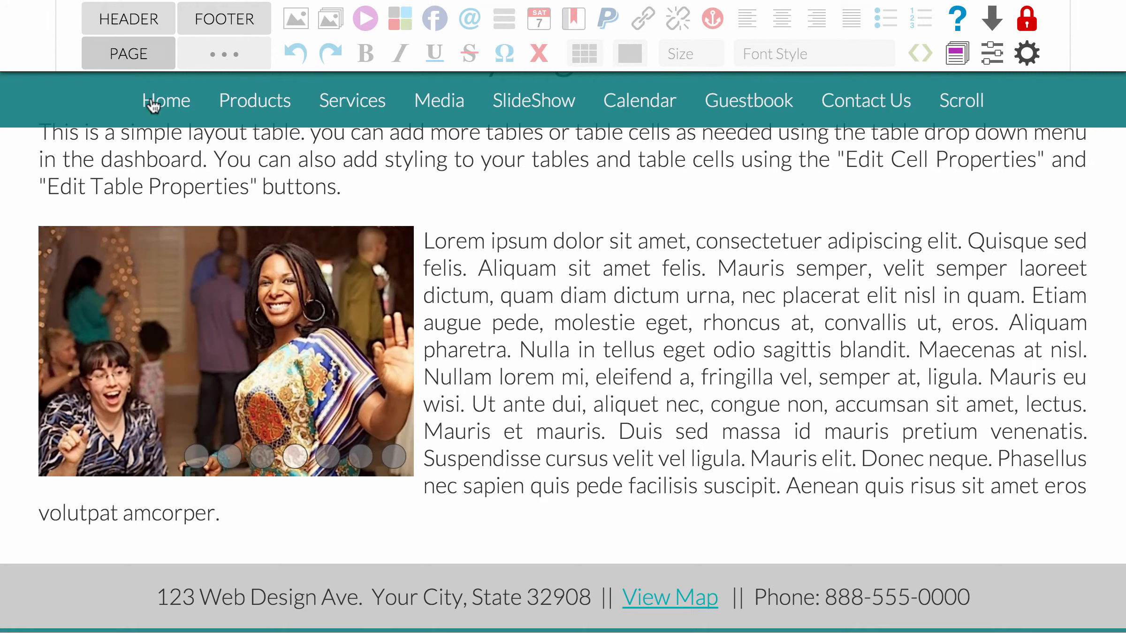
{"action": "mouse_move", "coordinate": [220, 346]}
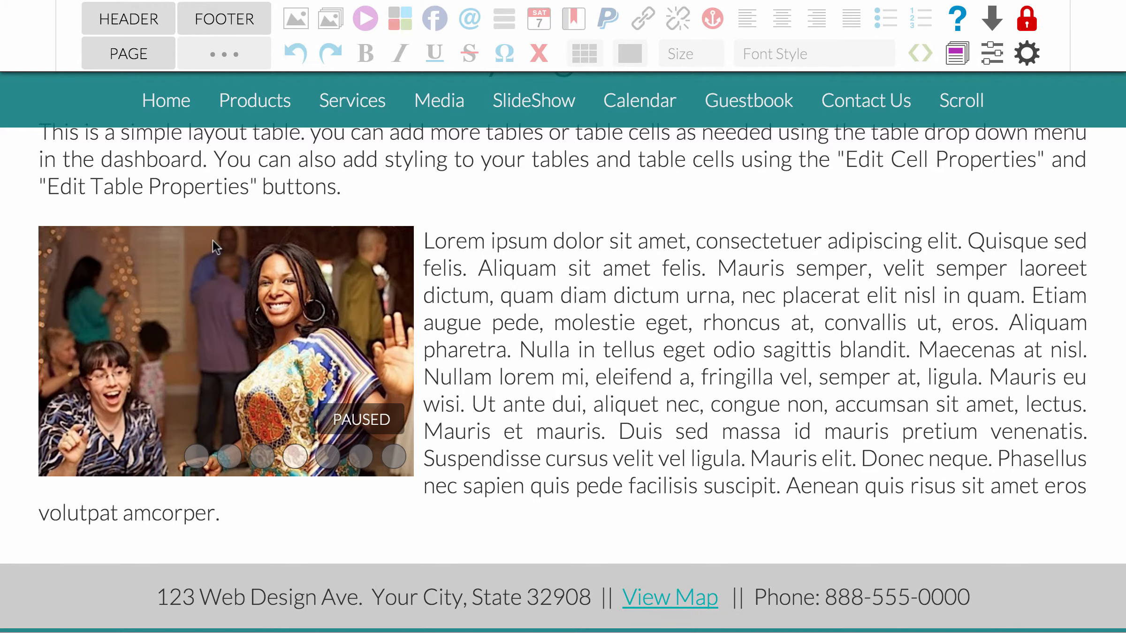
{"action": "left_click", "coordinate": [132, 55]}
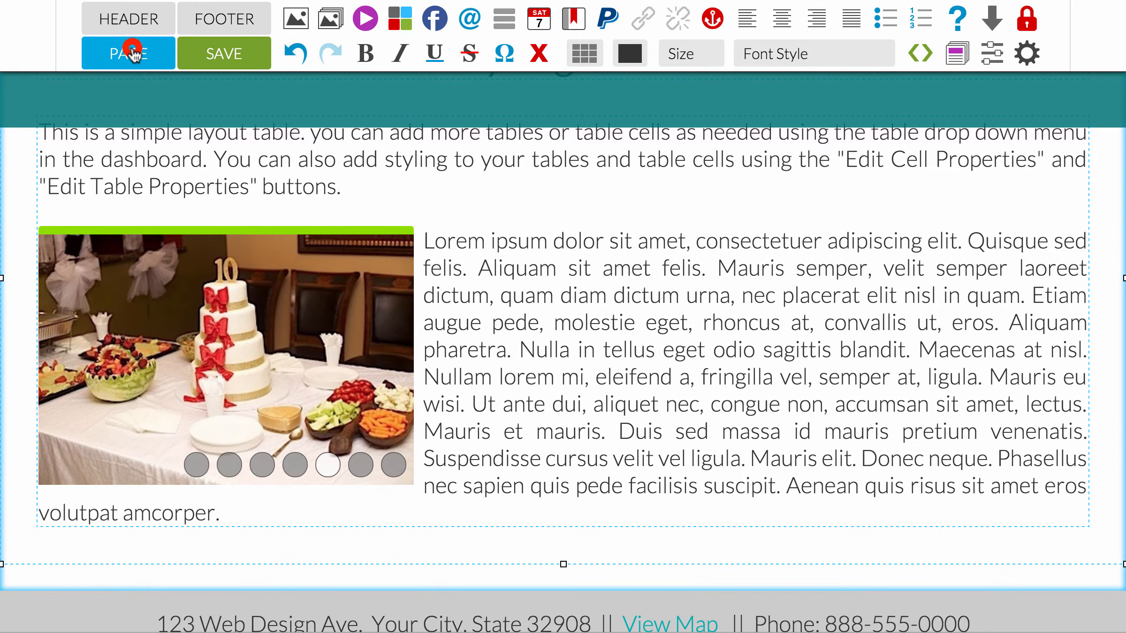
{"action": "left_click", "coordinate": [132, 54]}
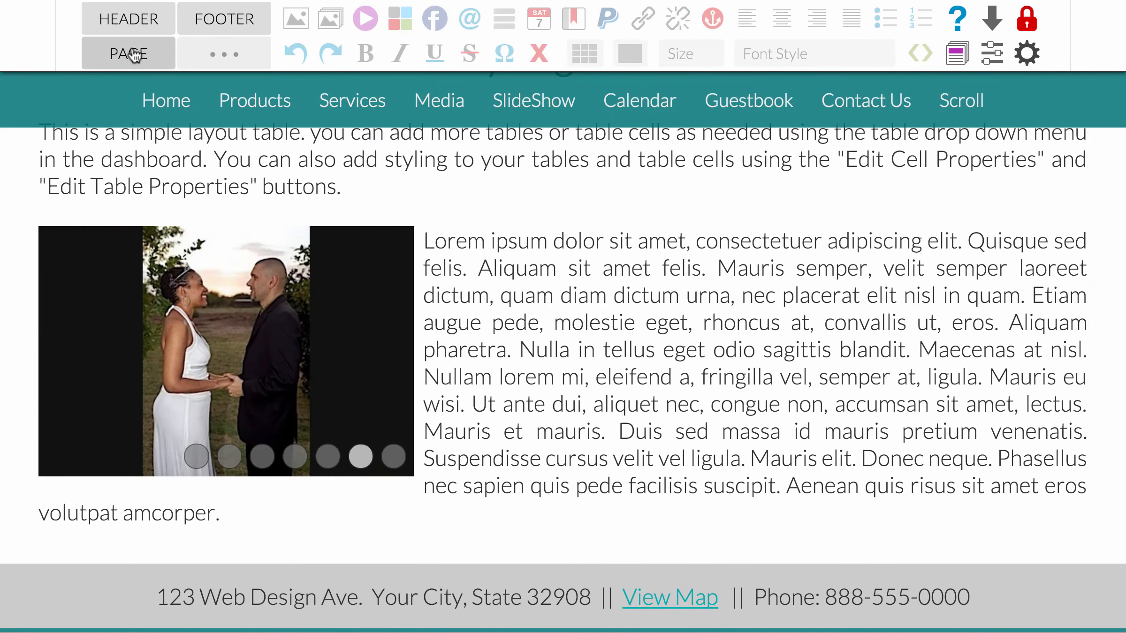
Return to page editing mode and change the inserted FunParty slideshow's alignment to Right
{"action": "left_click", "coordinate": [133, 54]}
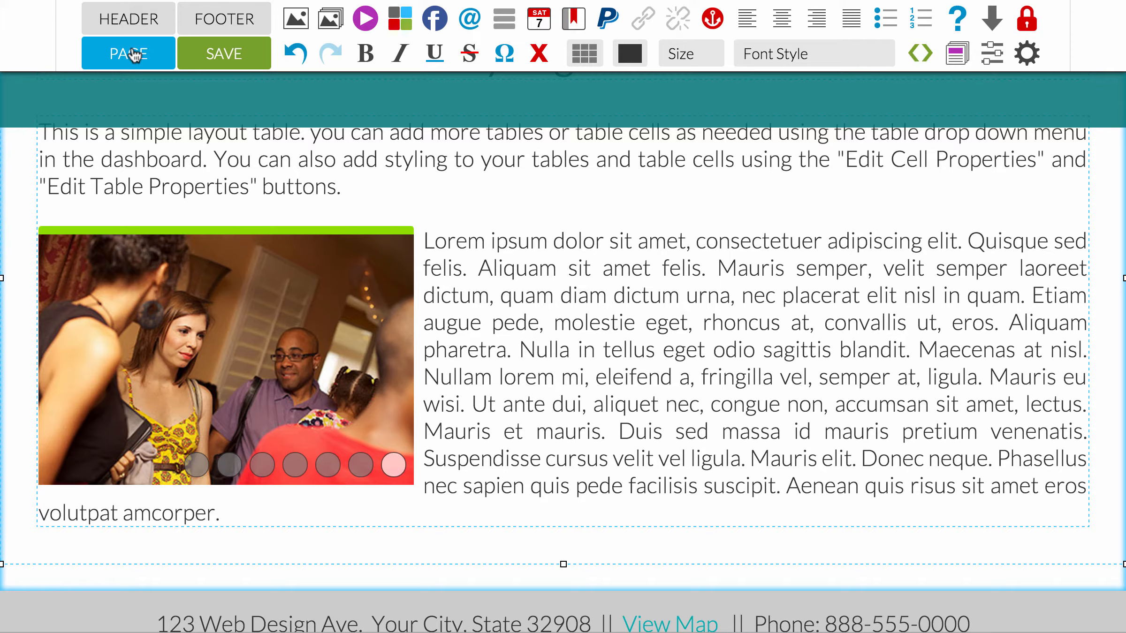
{"action": "left_click", "coordinate": [253, 230]}
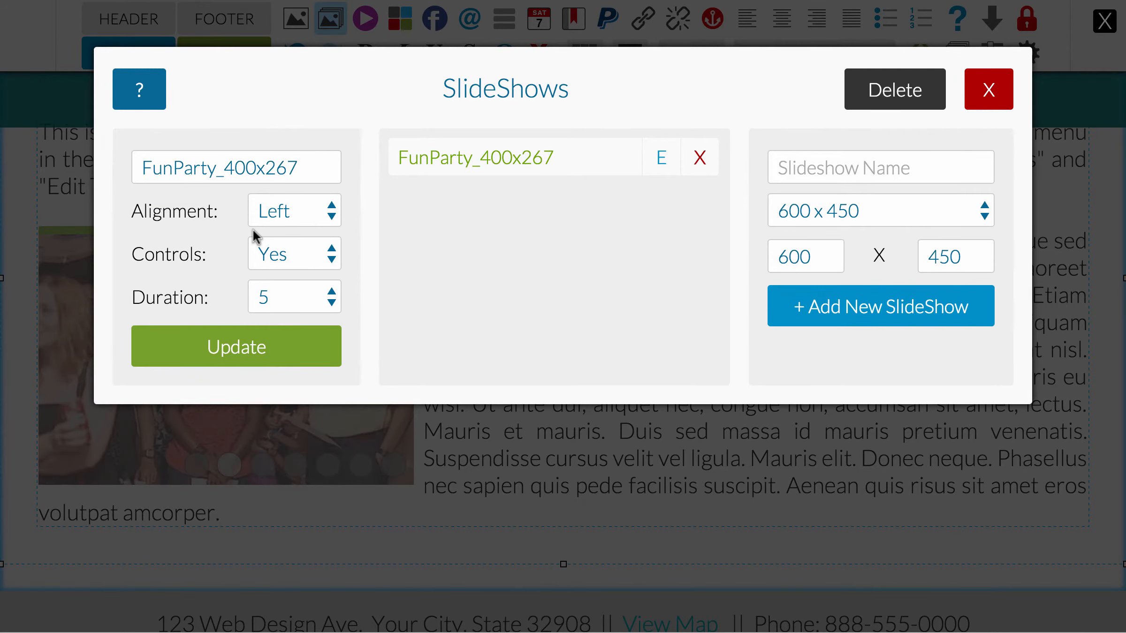
{"action": "left_click", "coordinate": [303, 211]}
{"action": "left_click", "coordinate": [292, 235]}
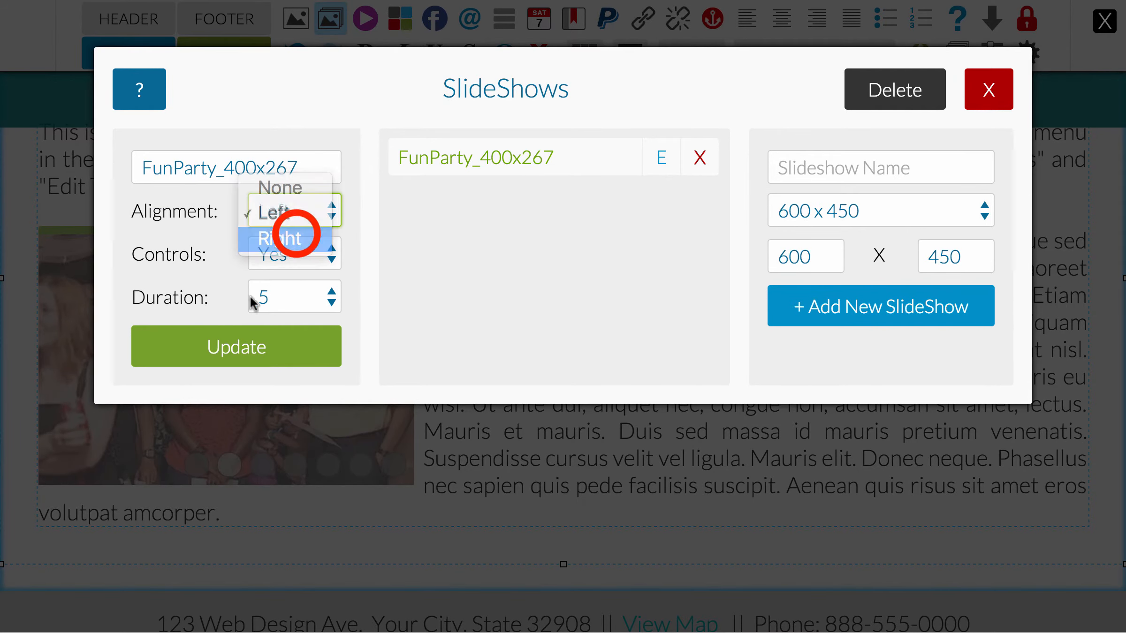
{"action": "left_click", "coordinate": [225, 353]}
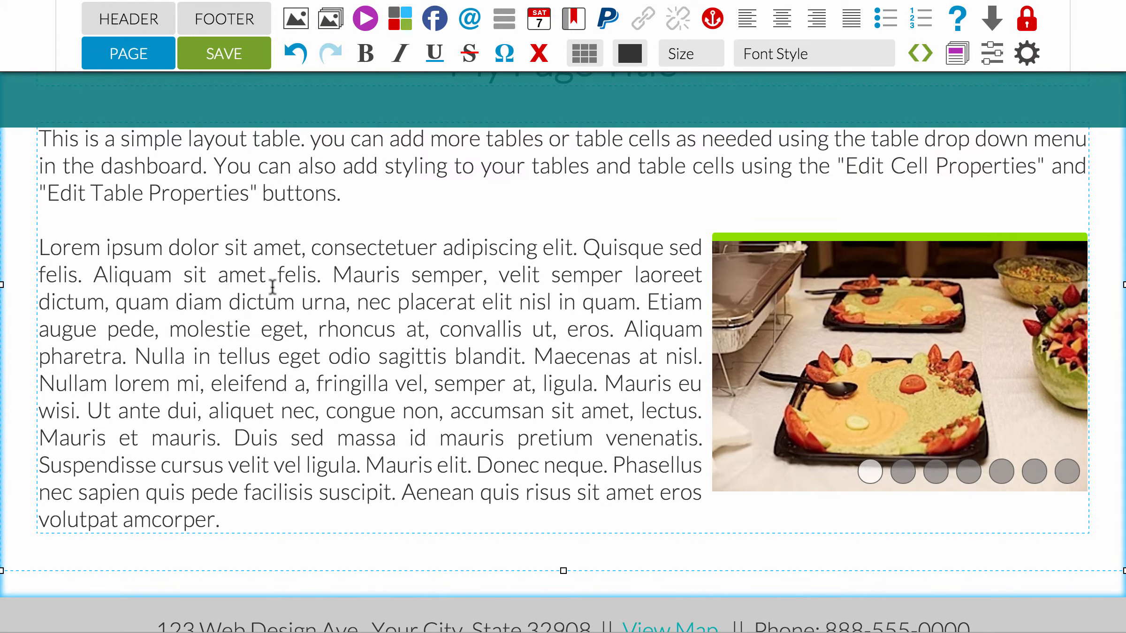
Delete the FunParty slideshow from the page and cut the Lorem ipsum paragraph out of its table cell
{"action": "left_click", "coordinate": [842, 235]}
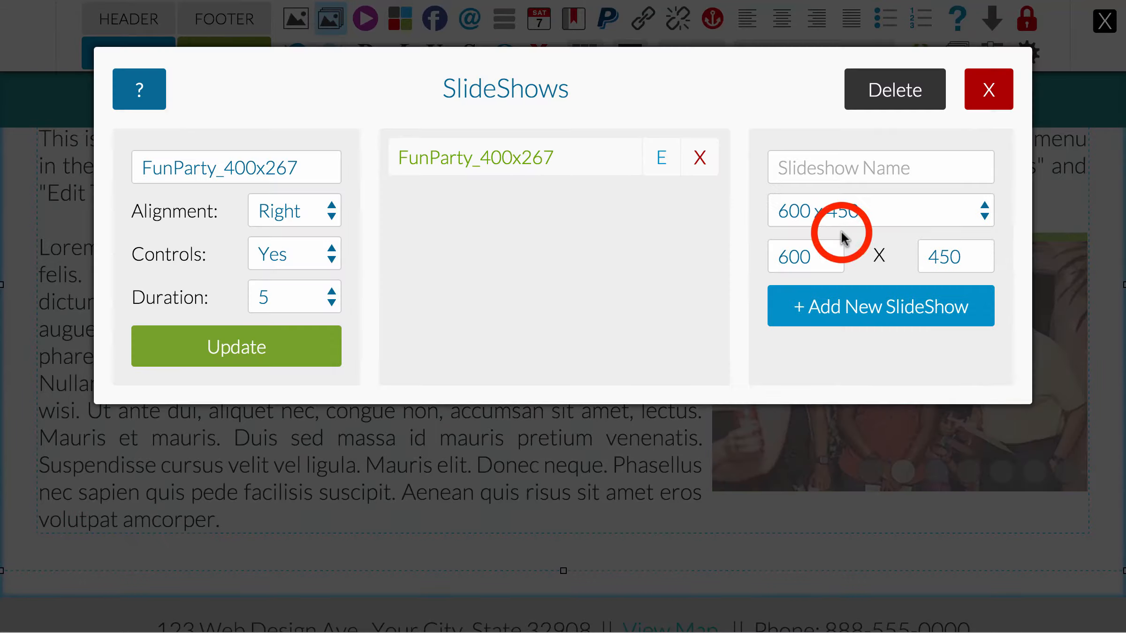
{"action": "left_click", "coordinate": [874, 93]}
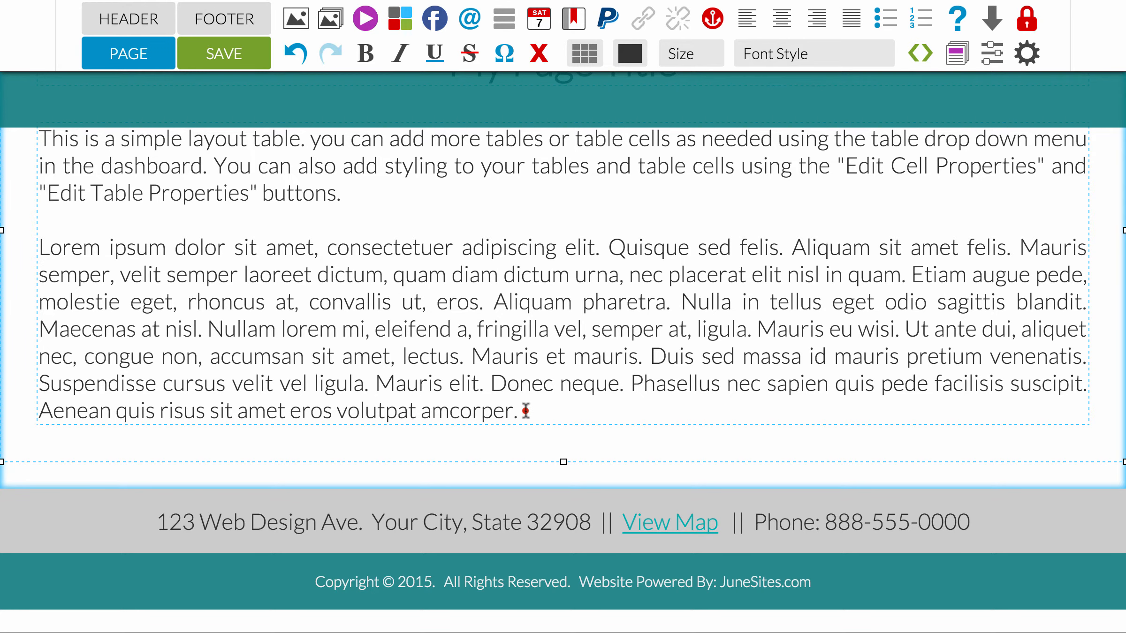
{"action": "left_click_drag", "start_coordinate": [520, 411], "coordinate": [38, 247]}
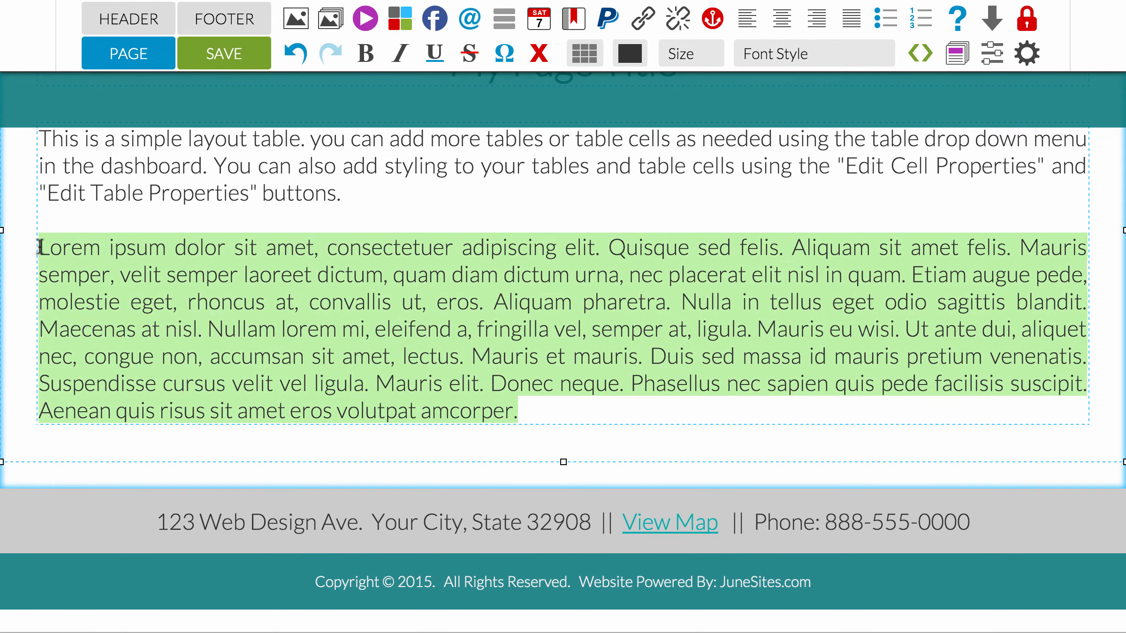
{"action": "key", "text": "BackSpace"}
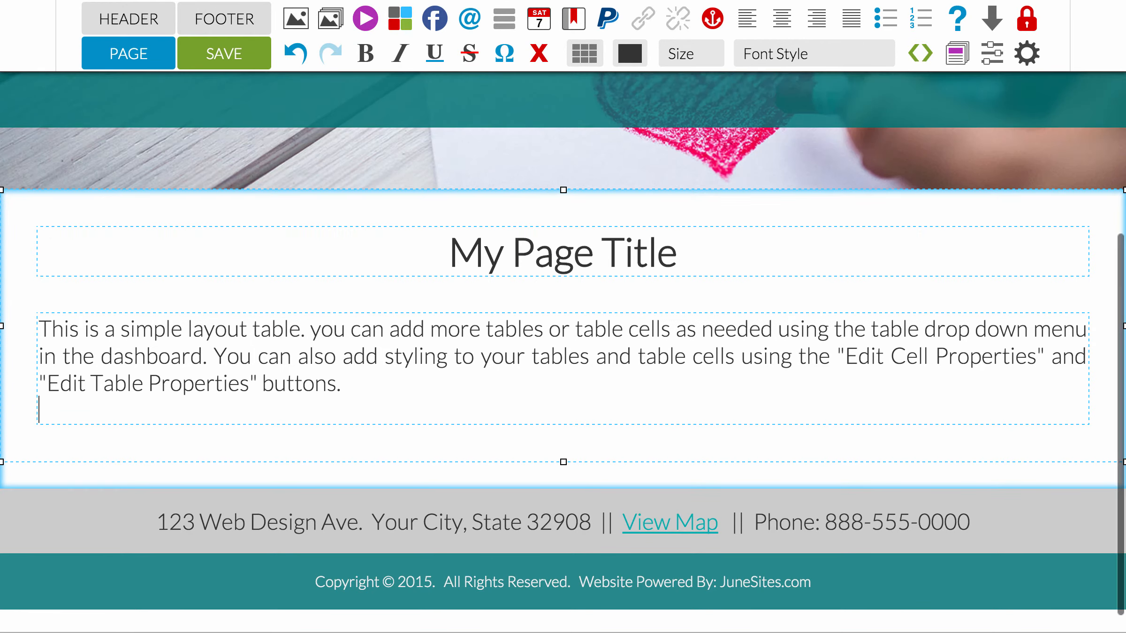
Insert two table rows after the intro text row and paste the Lorem ipsum paragraph into the lower one
{"action": "left_click", "coordinate": [584, 71]}
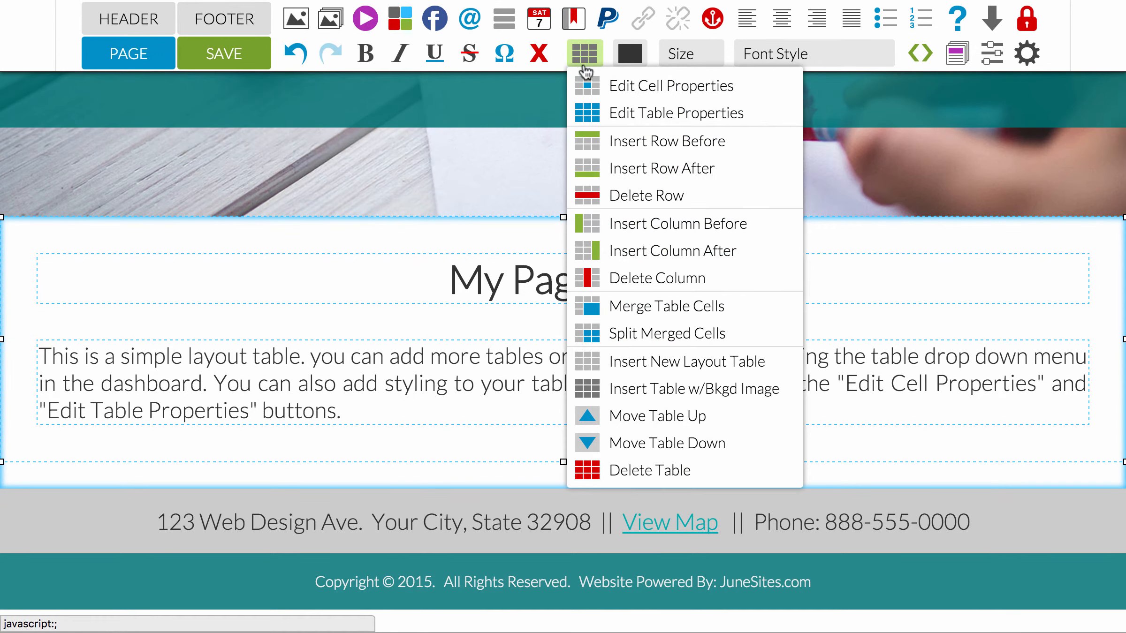
{"action": "left_click", "coordinate": [628, 173]}
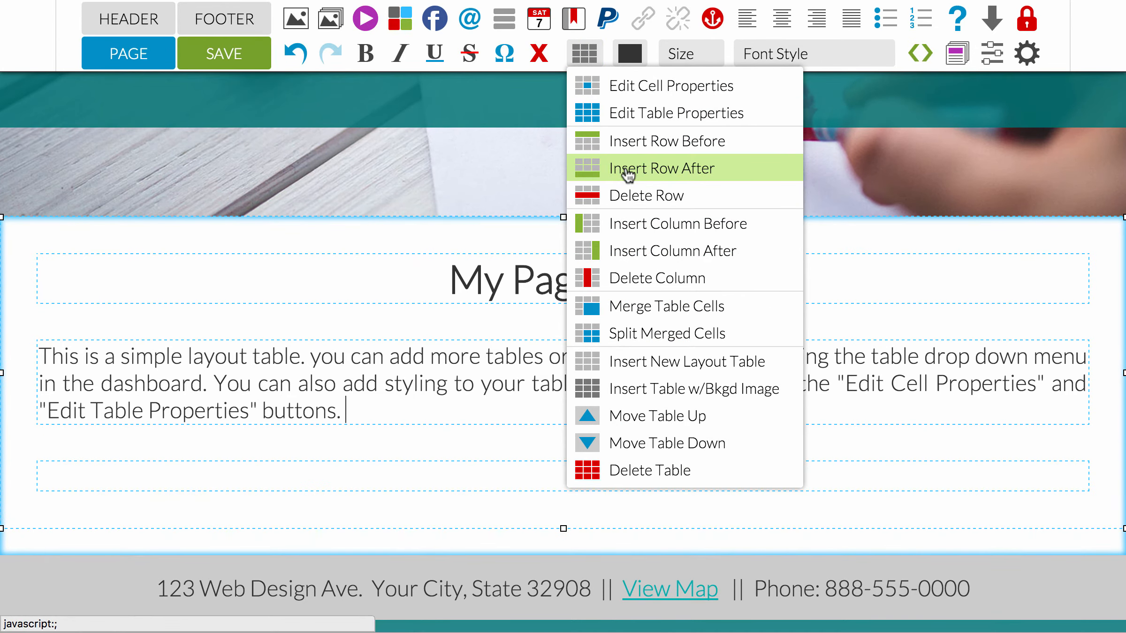
{"action": "left_click", "coordinate": [627, 174]}
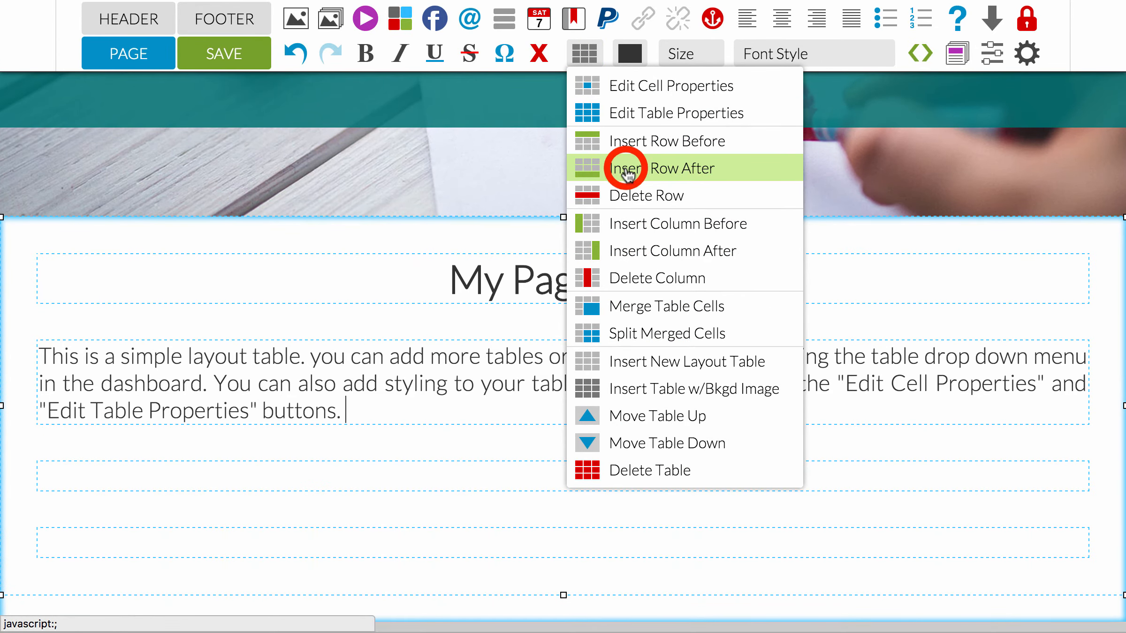
{"action": "left_click", "coordinate": [185, 539]}
{"action": "key", "text": "ctrl+v"}
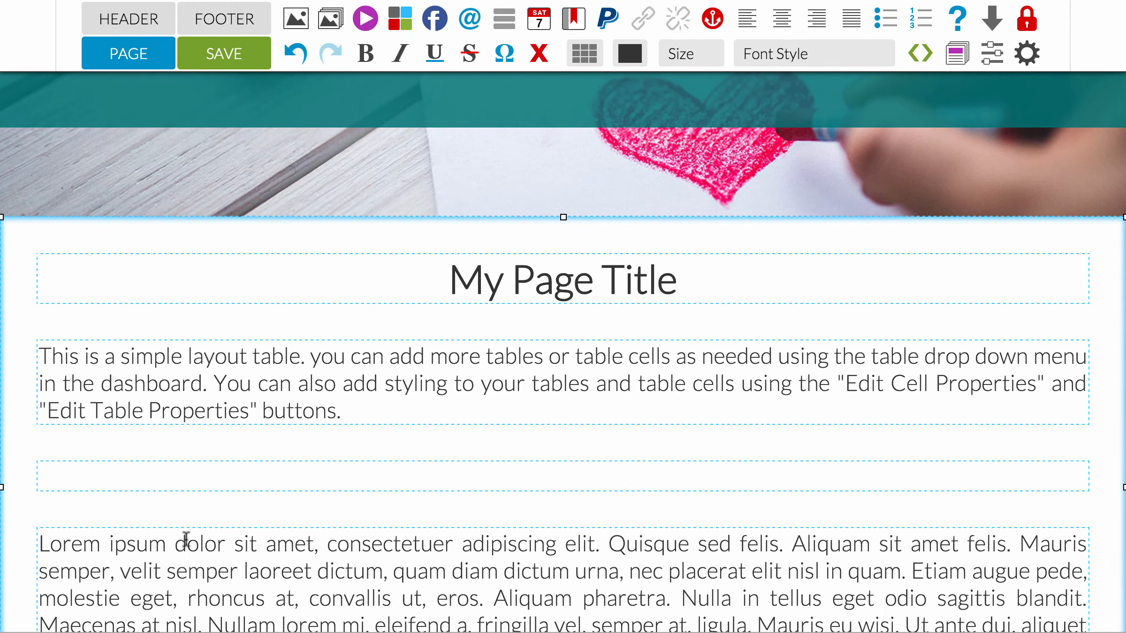
Centre-align the empty table row between the intro text and the Lorem ipsum paragraph
{"action": "scroll", "coordinate": [185, 540], "scroll_direction": "down", "scroll_amount": 4}
{"action": "left_click", "coordinate": [388, 277]}
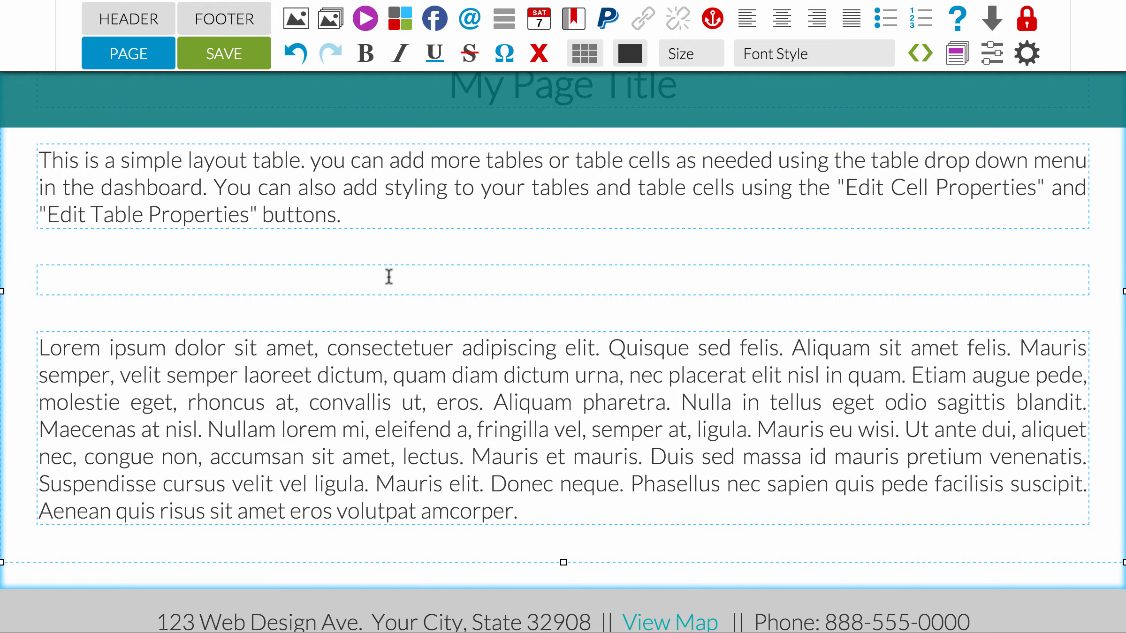
{"action": "left_click", "coordinate": [773, 52]}
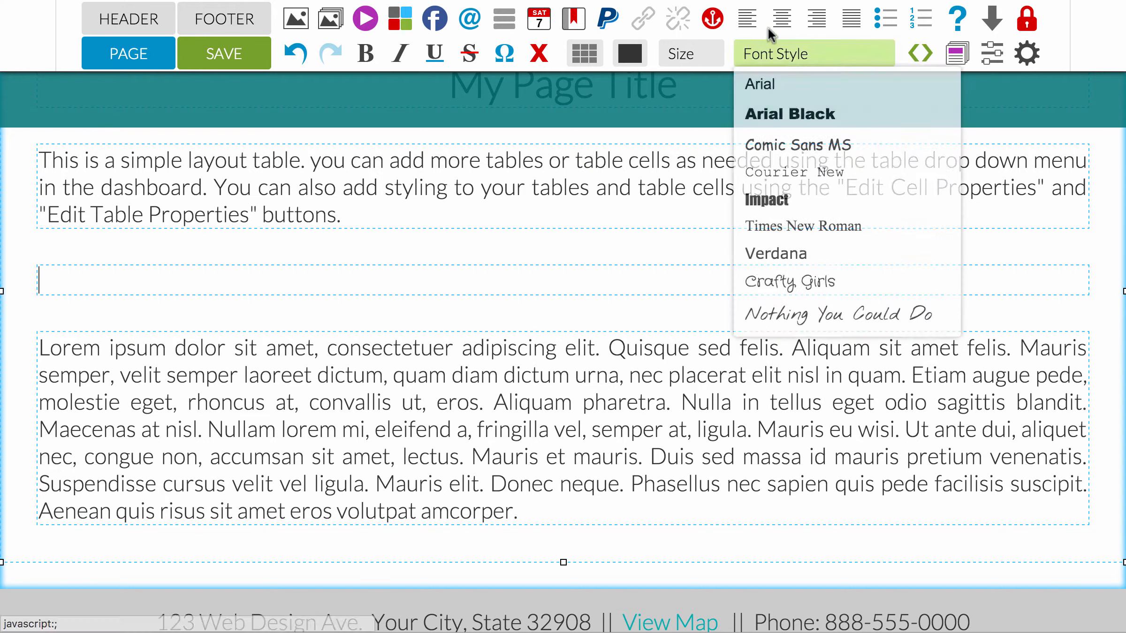
{"action": "left_click", "coordinate": [769, 20]}
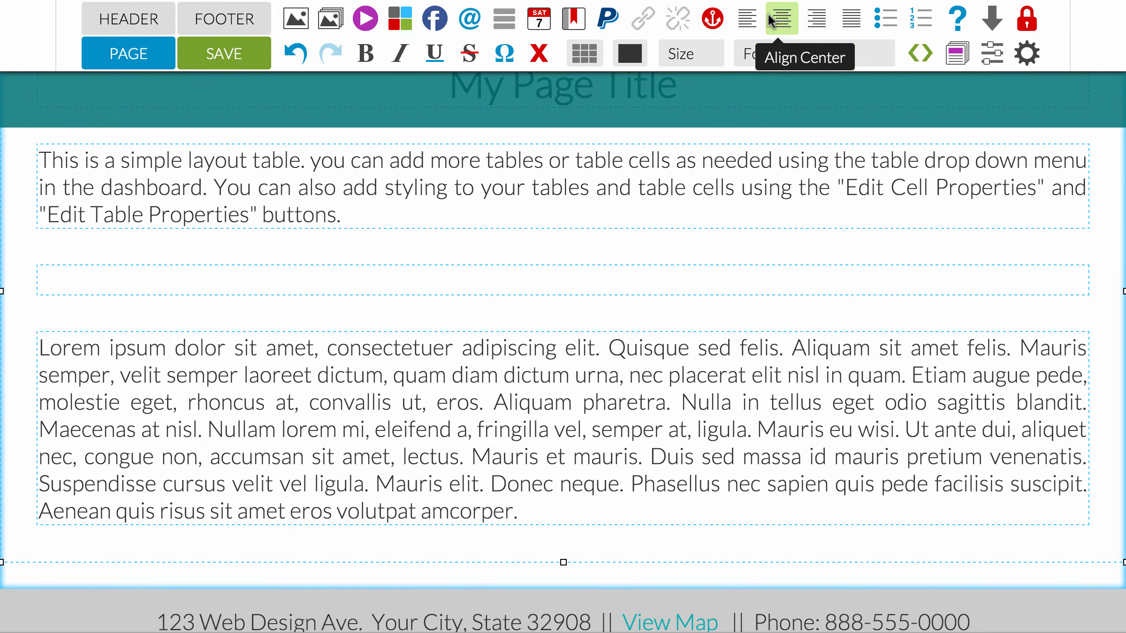
Start a new slideshow for the empty row, named announcements, with the 1000 x 300 size preset
{"action": "left_click", "coordinate": [334, 20]}
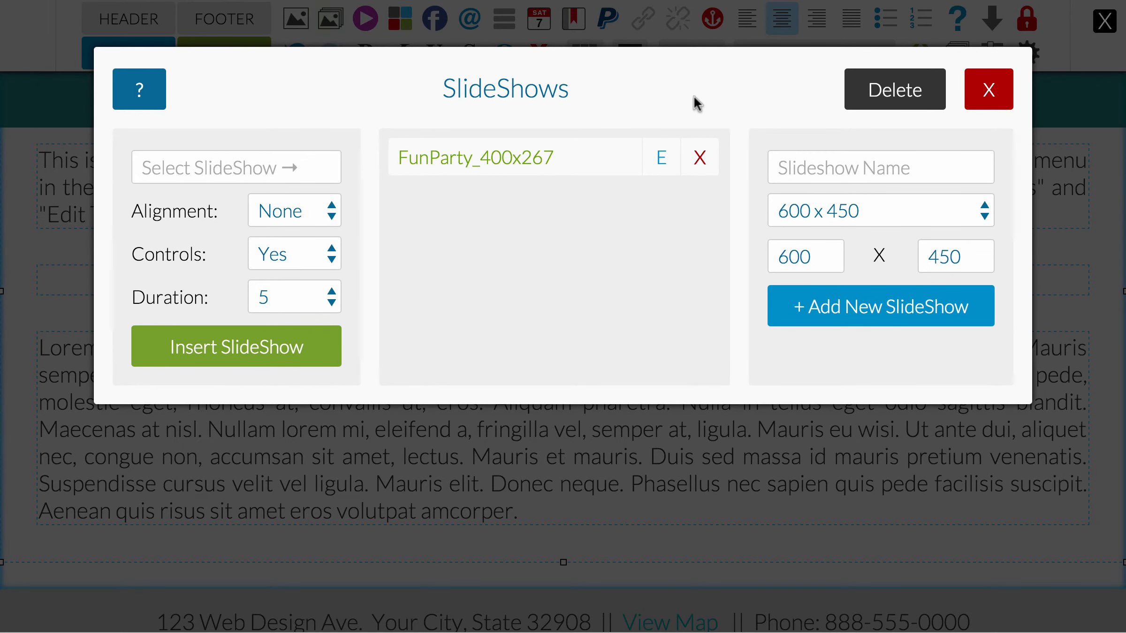
{"action": "left_click", "coordinate": [848, 169]}
{"action": "type", "text": "ann"}
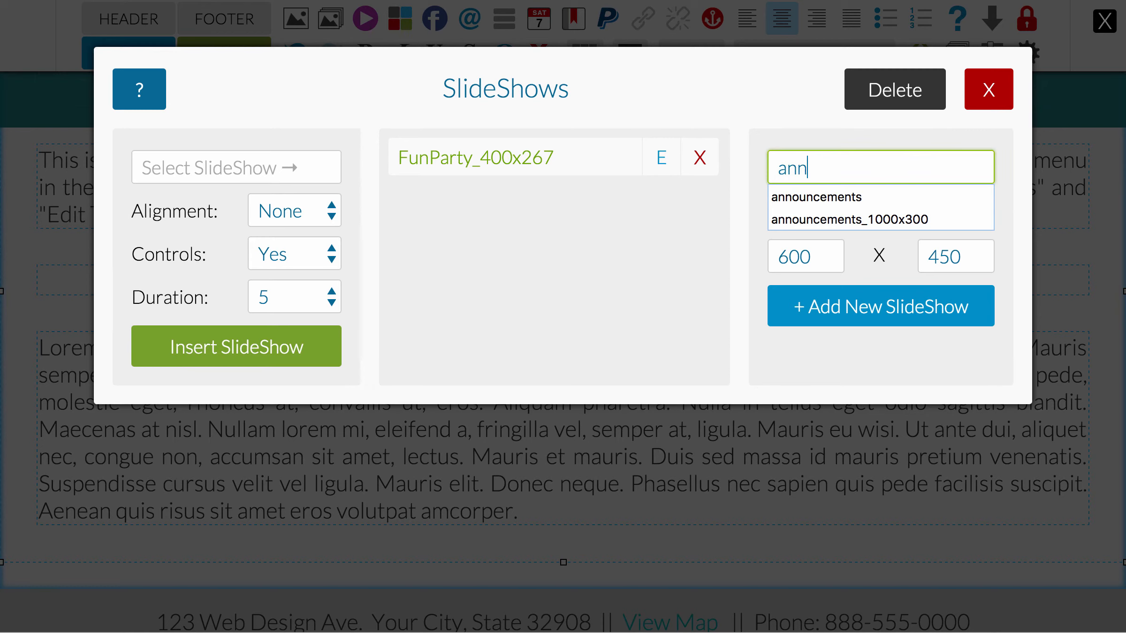
{"action": "type", "text": "ouncements"}
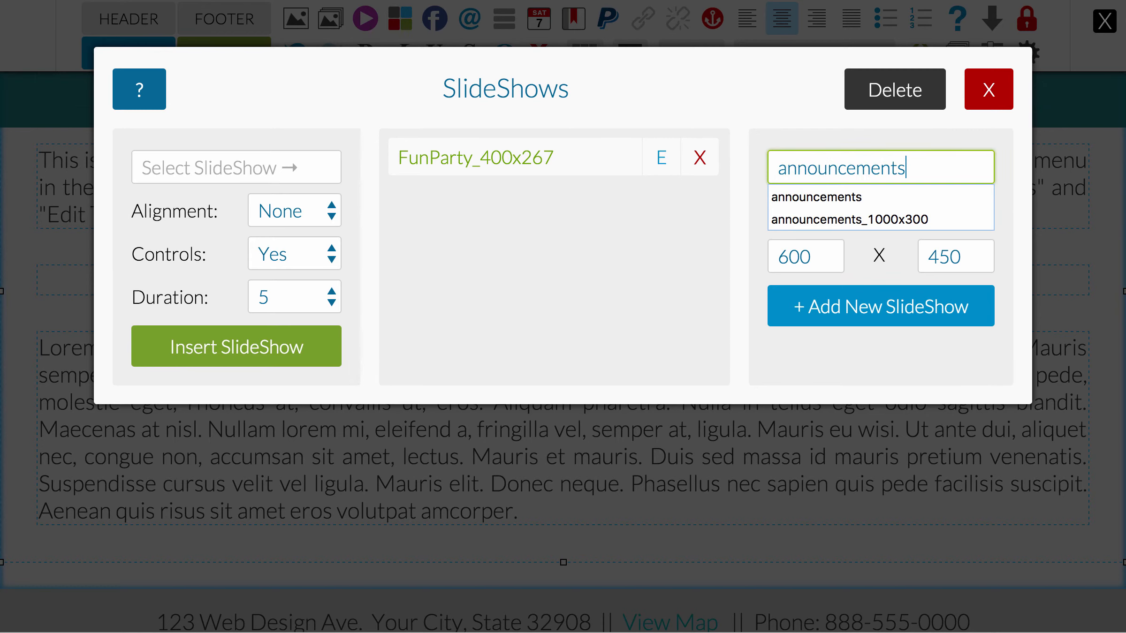
{"action": "left_click", "coordinate": [1004, 181]}
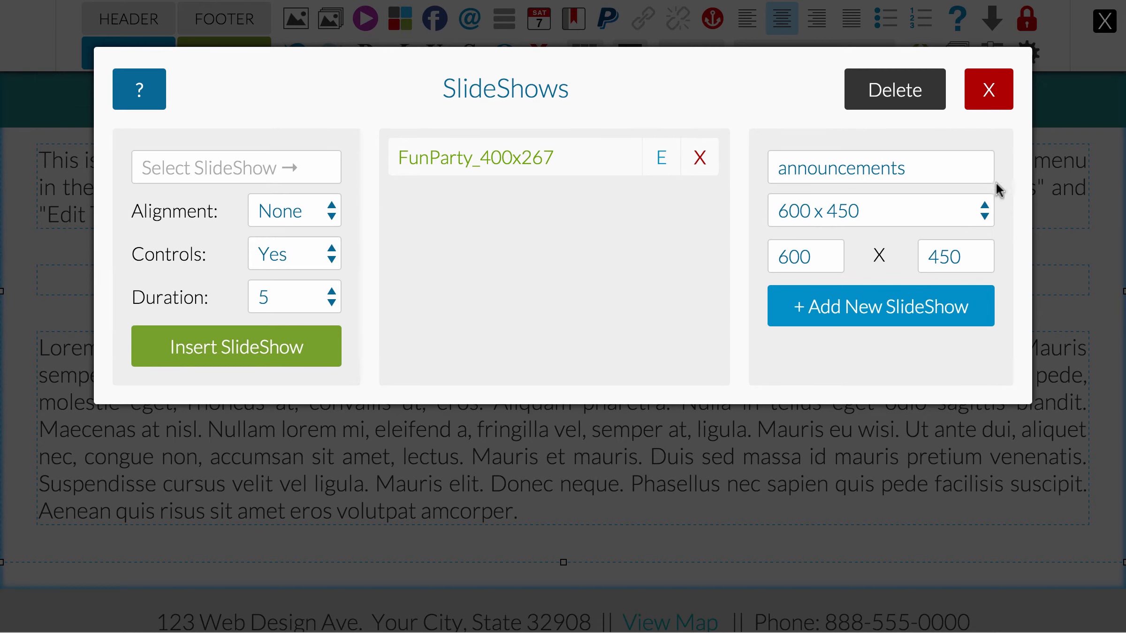
{"action": "left_click", "coordinate": [980, 211]}
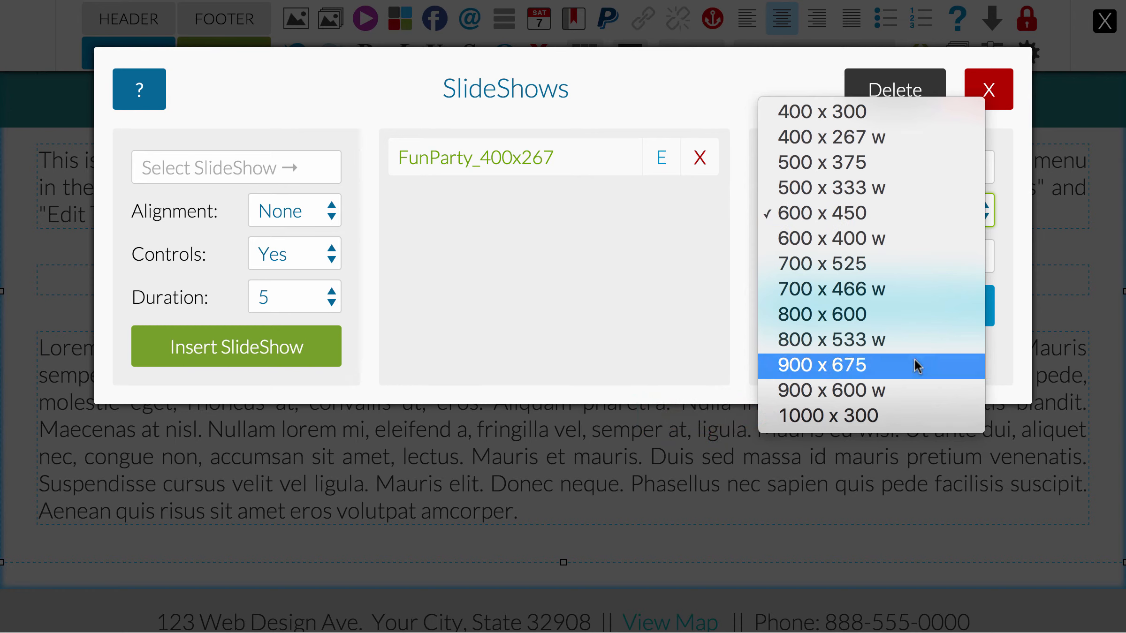
{"action": "left_click", "coordinate": [872, 417]}
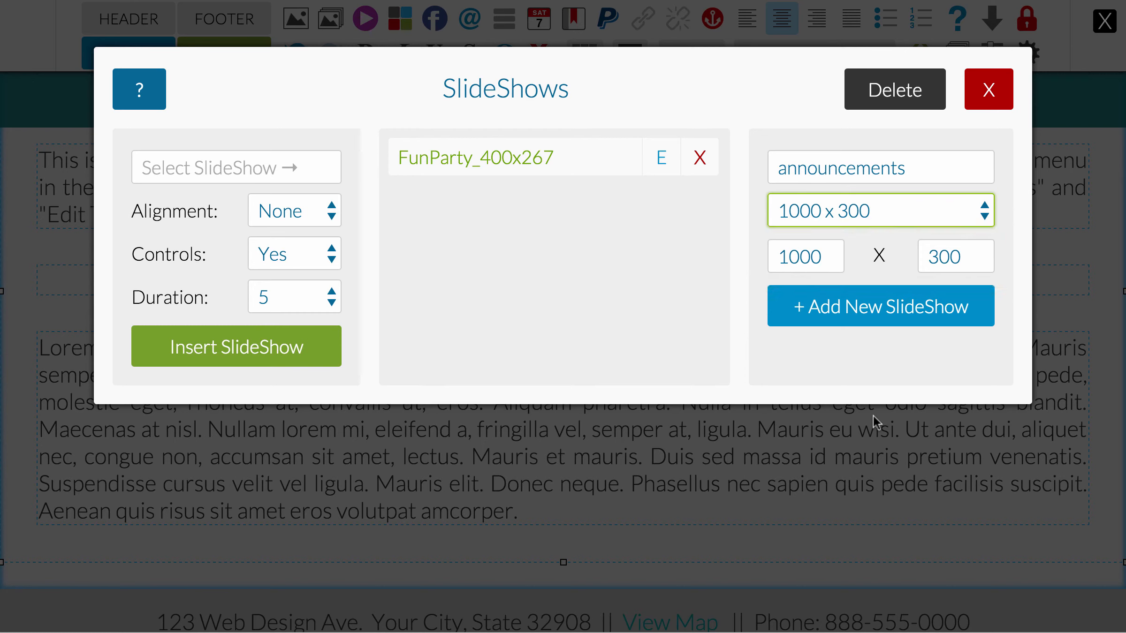
Set the new slideshow's height to 400 and add it to the slideshow list
{"action": "left_click", "coordinate": [956, 256]}
{"action": "key", "text": "BackSpace"}
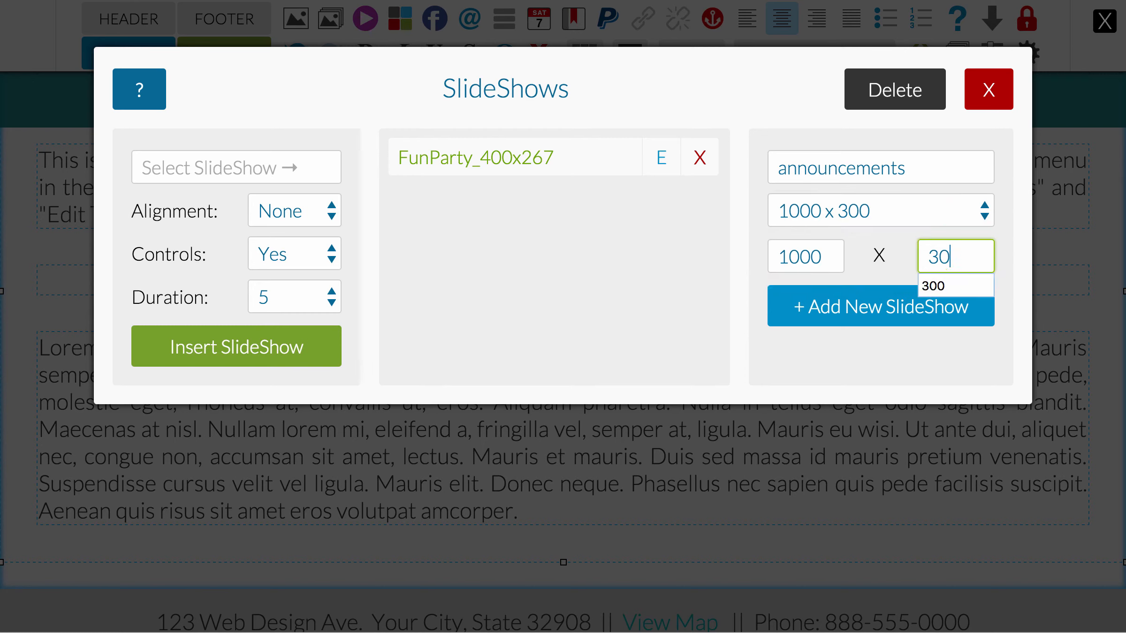
{"action": "key", "text": "BackSpace"}
{"action": "key", "text": "BackSpace"}
{"action": "type", "text": "400"}
{"action": "left_click", "coordinate": [890, 343]}
{"action": "left_click", "coordinate": [886, 314]}
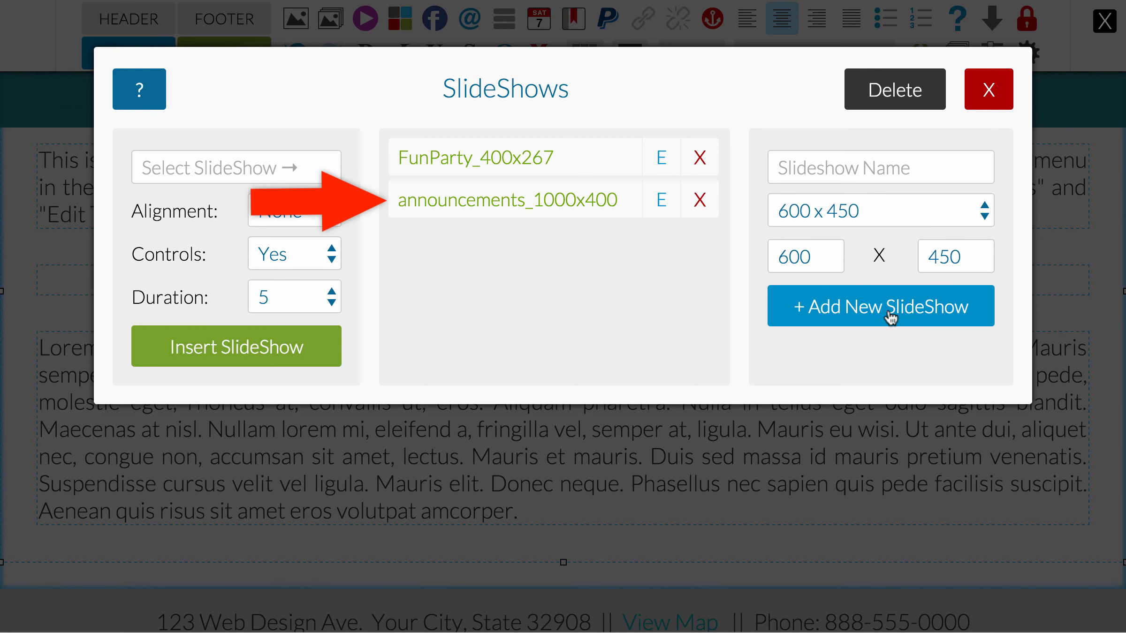
Add the images 1.jpg to 5.jpg from the ss2 folder to the announcements slideshow and return to the slideshow list
{"action": "left_click", "coordinate": [659, 197]}
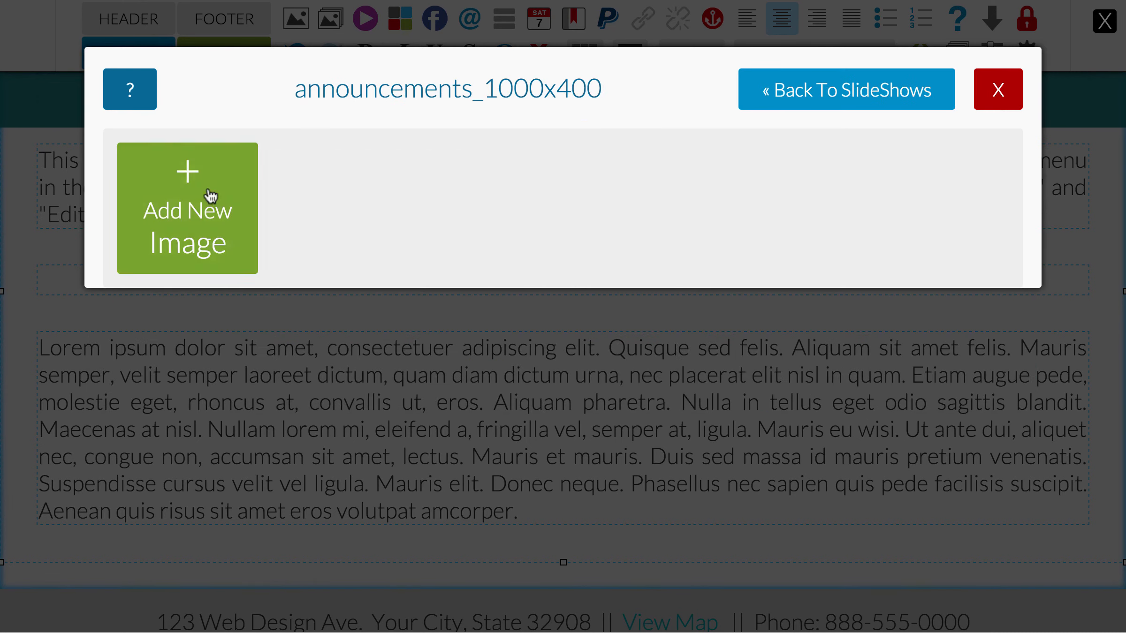
{"action": "left_click", "coordinate": [197, 189]}
{"action": "left_click", "coordinate": [263, 57]}
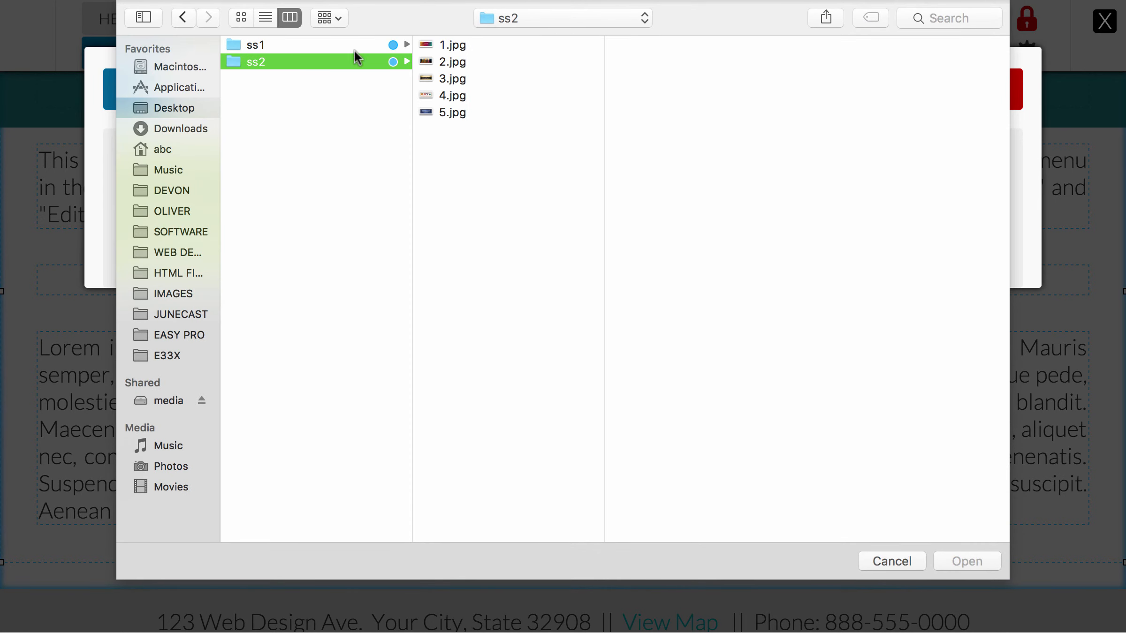
{"action": "left_click", "coordinate": [454, 44]}
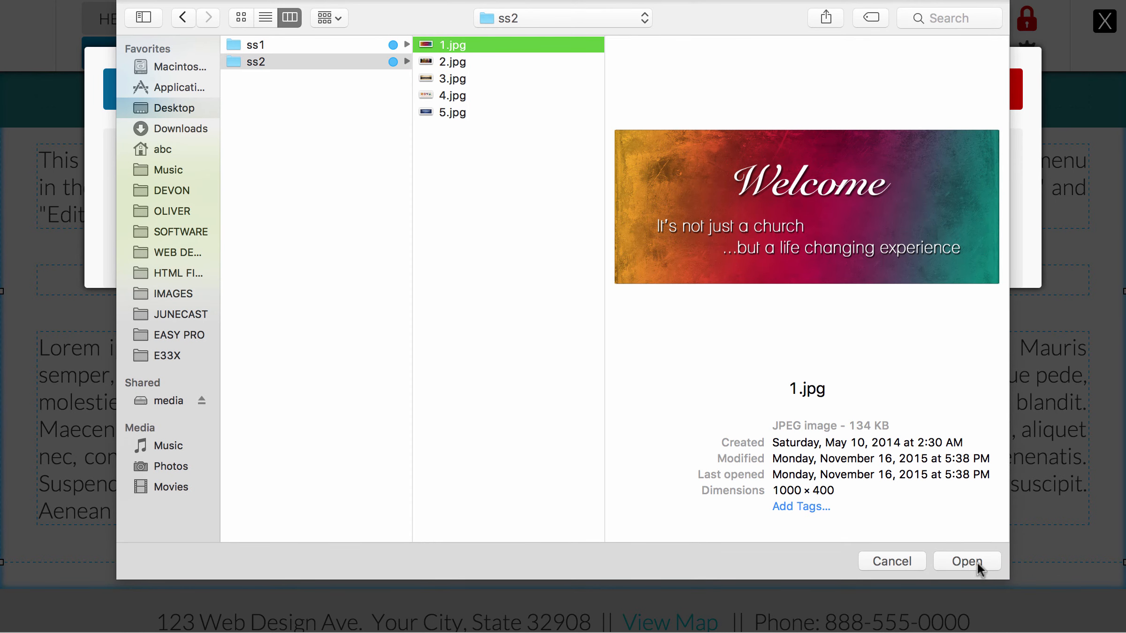
{"action": "left_click", "coordinate": [977, 562]}
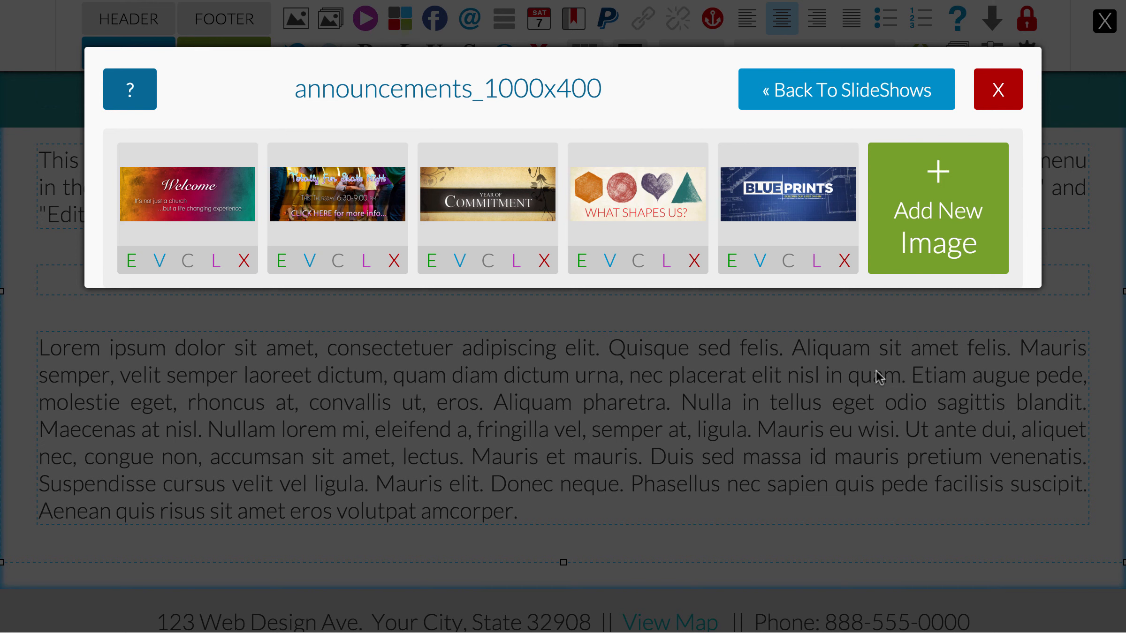
{"action": "left_click", "coordinate": [829, 94]}
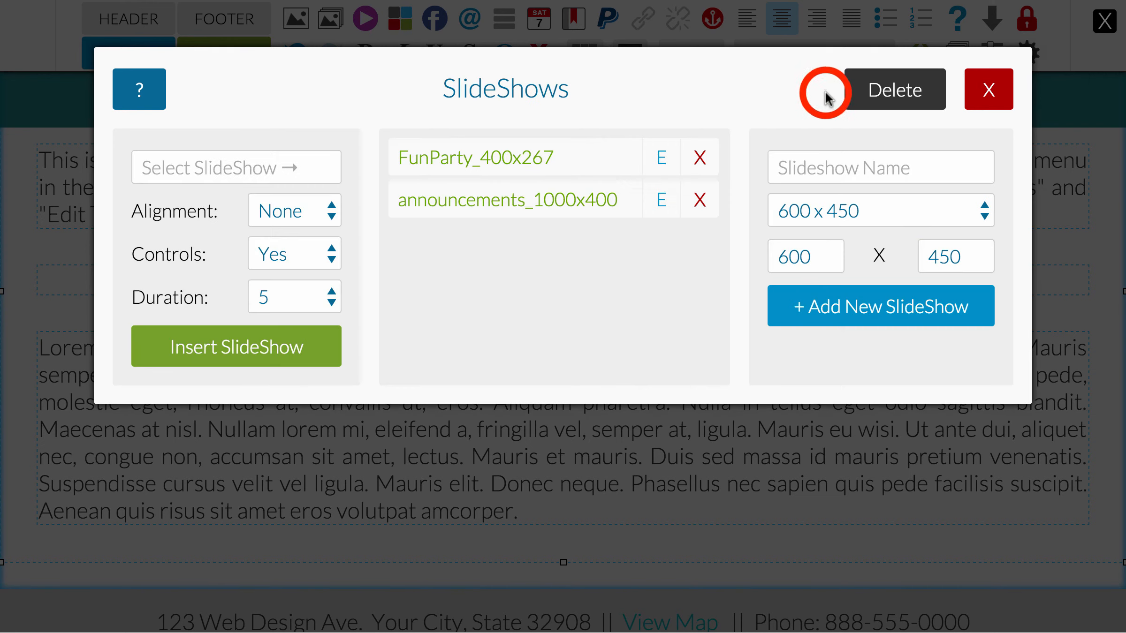
Insert the announcements_1000x400 slideshow with alignment None, controls Yes and duration 5, and leave page editing mode to preview it
{"action": "left_click", "coordinate": [516, 200]}
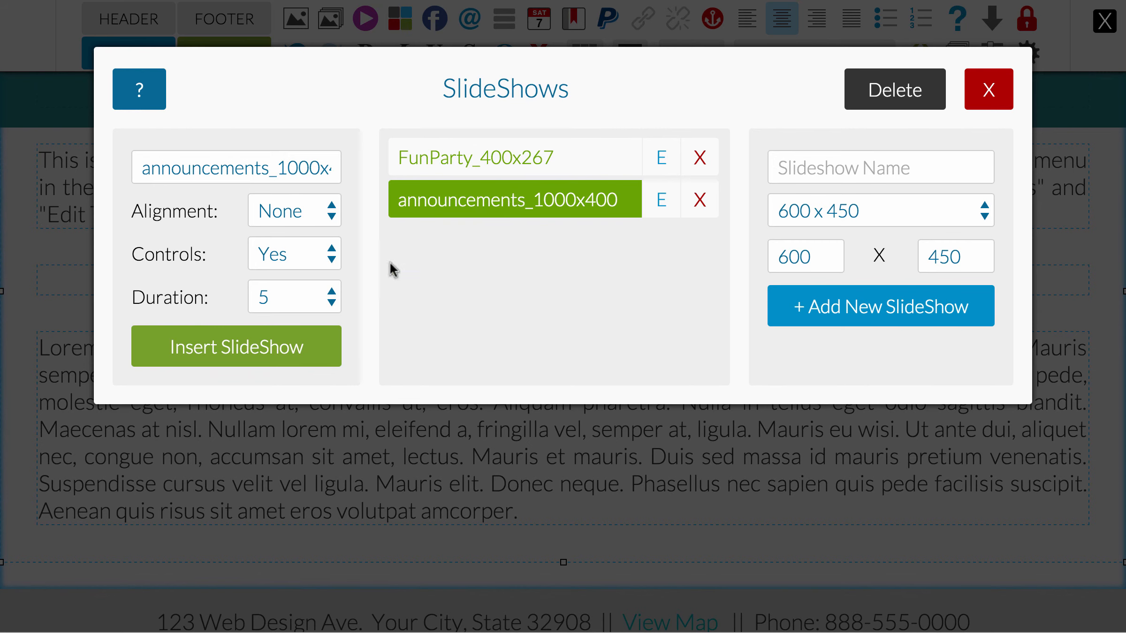
{"action": "left_click", "coordinate": [239, 349]}
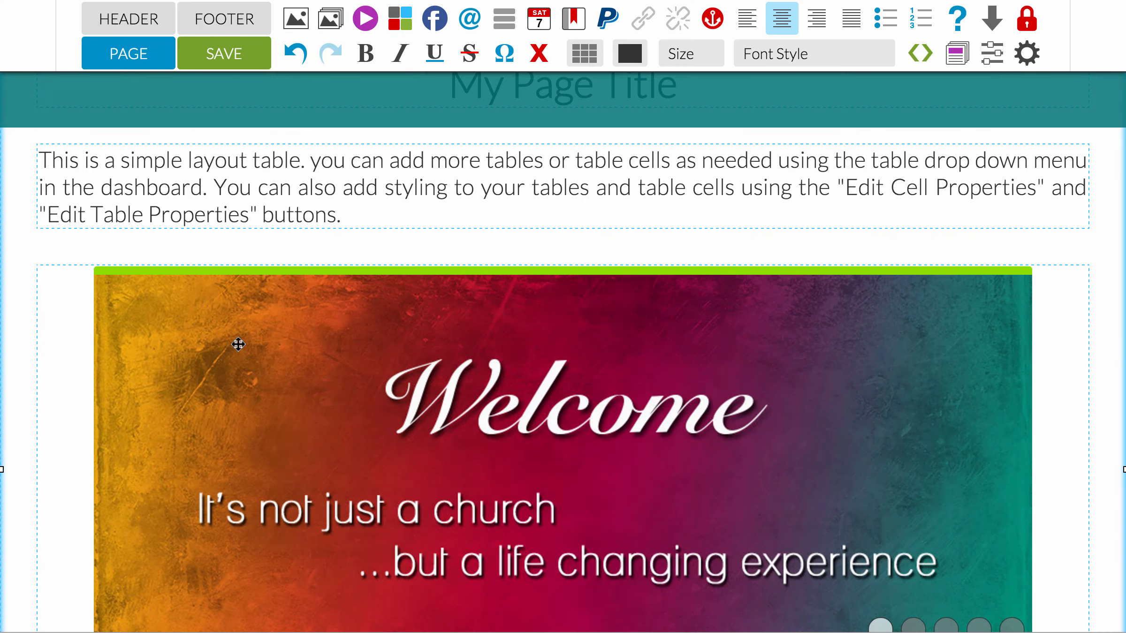
{"action": "scroll", "coordinate": [243, 346], "scroll_direction": "down", "scroll_amount": 2}
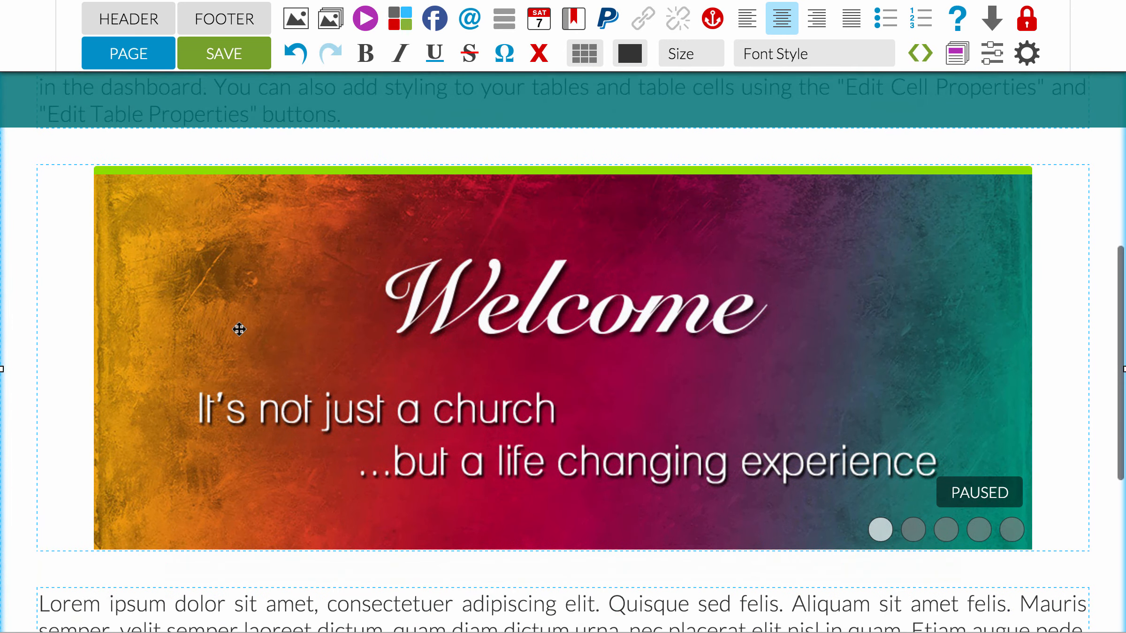
{"action": "left_click", "coordinate": [155, 54]}
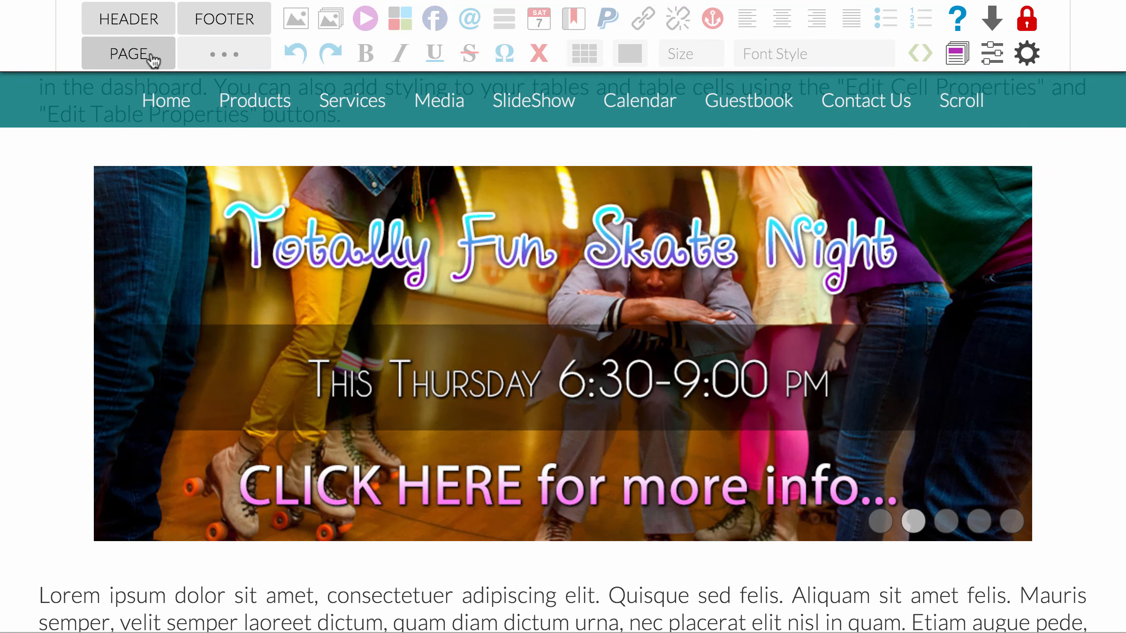